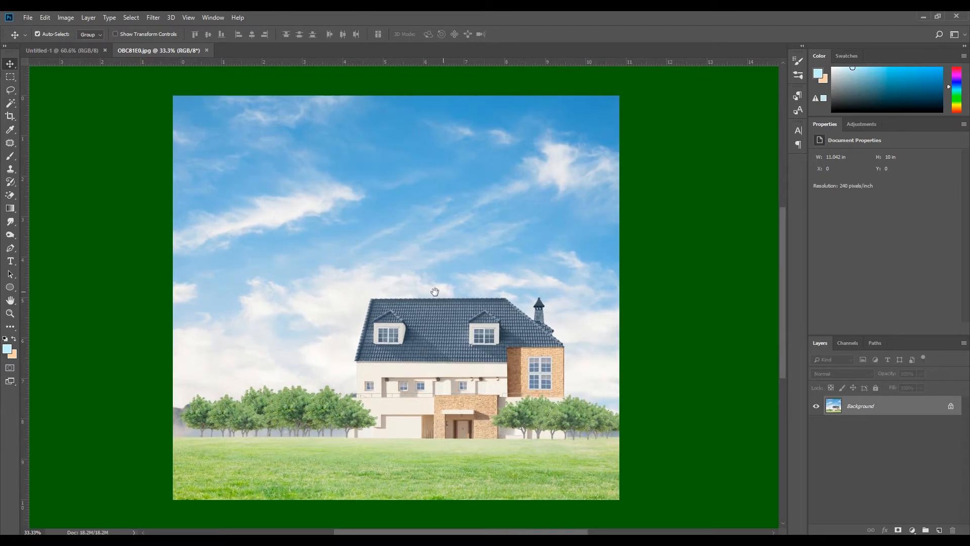
Unlock the background layer of the house photo and add a Photo Filter adjustment layer above it.
scroll(436, 296, "down", 1)
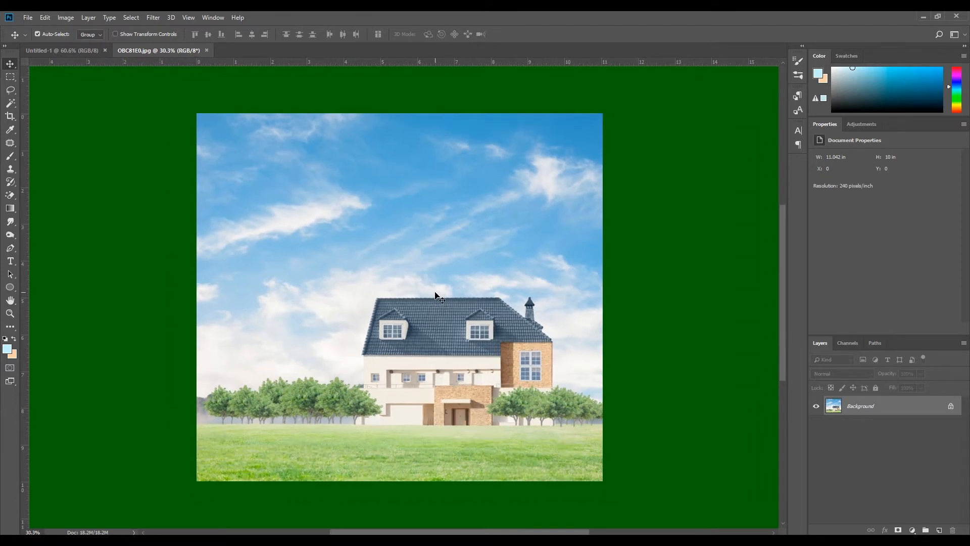
left_click(951, 406)
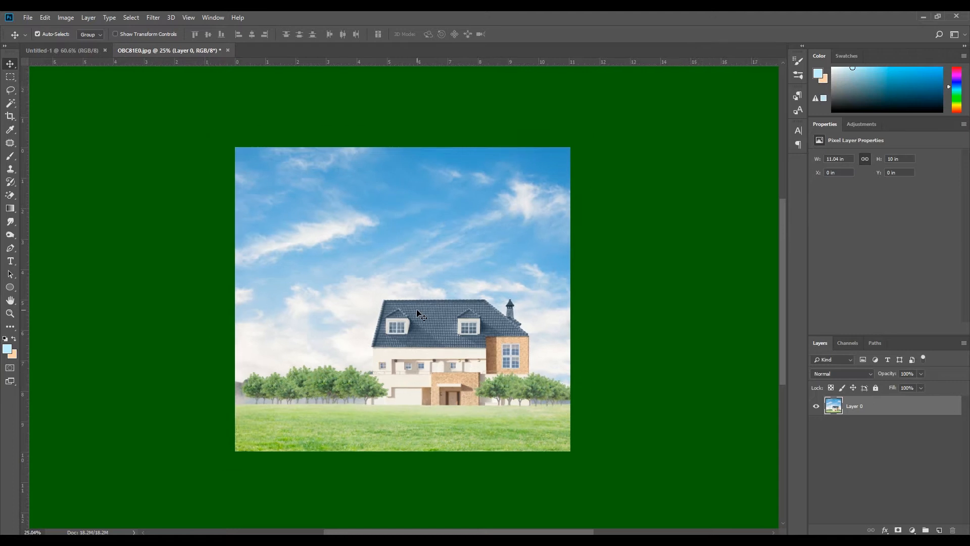
left_click(912, 530)
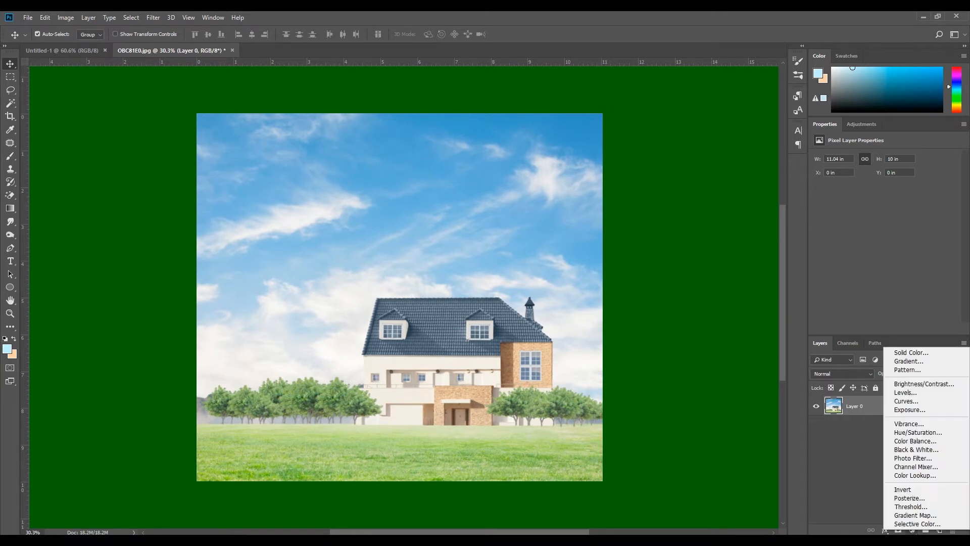
left_click(909, 460)
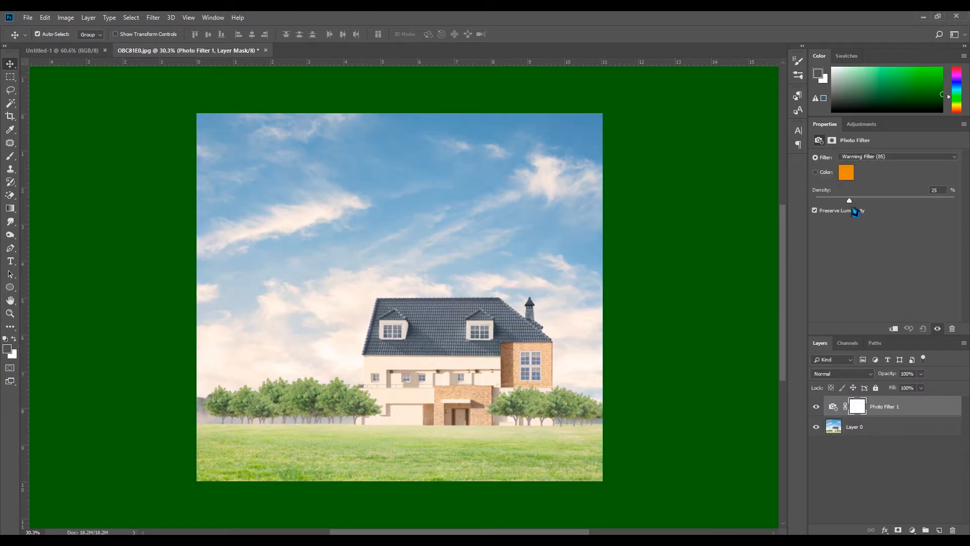
Set the Photo Filter's custom color to near-black and its density to 69%.
mouse_move(851, 202)
left_mouse_down()
mouse_move(821, 202)
mouse_move(962, 201)
mouse_move(823, 202)
mouse_move(863, 204)
mouse_move(839, 203)
left_mouse_up()
left_click(844, 177)
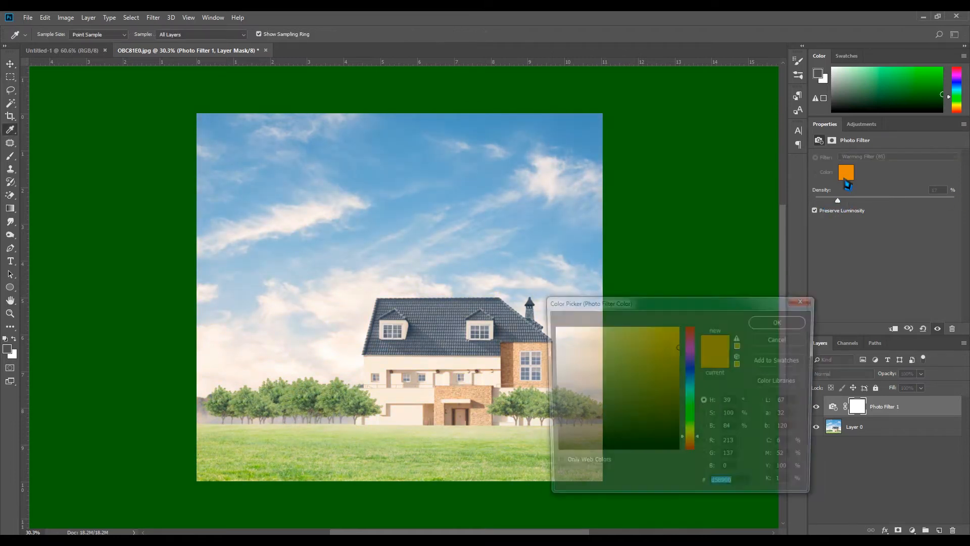
mouse_move(628, 381)
left_mouse_down()
mouse_move(571, 399)
mouse_move(539, 441)
left_mouse_up()
left_click(788, 322)
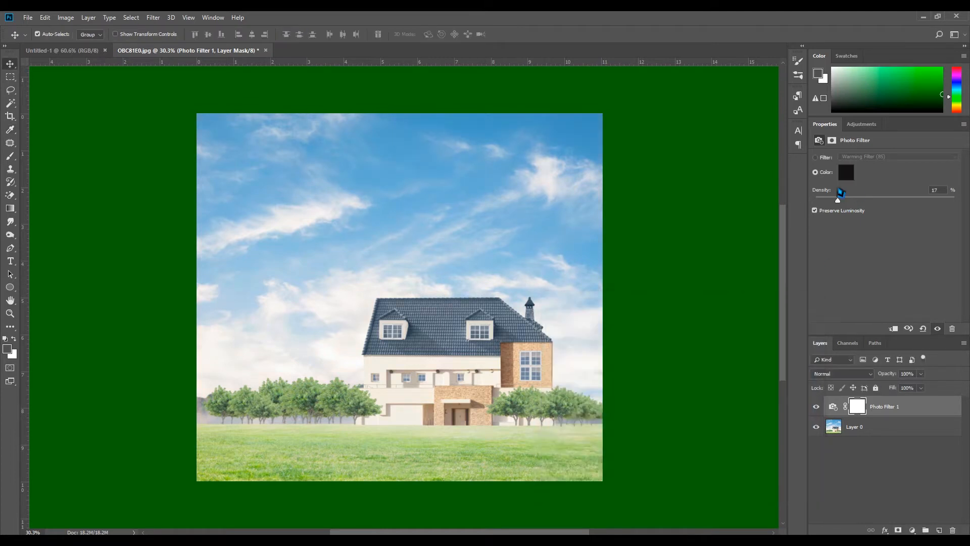
left_click_drag(839, 208, 916, 213)
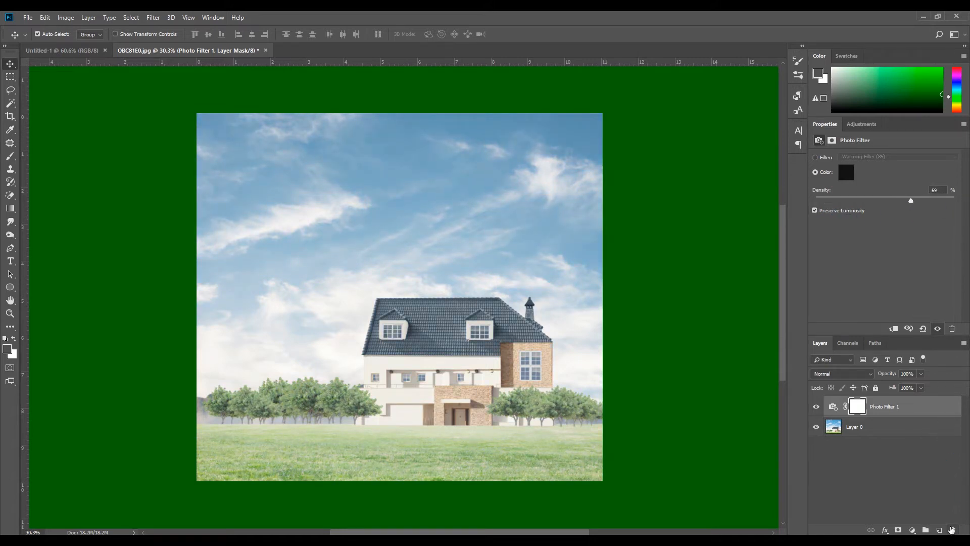
Add a Channel Mixer adjustment layer above the Photo Filter.
left_click(912, 530)
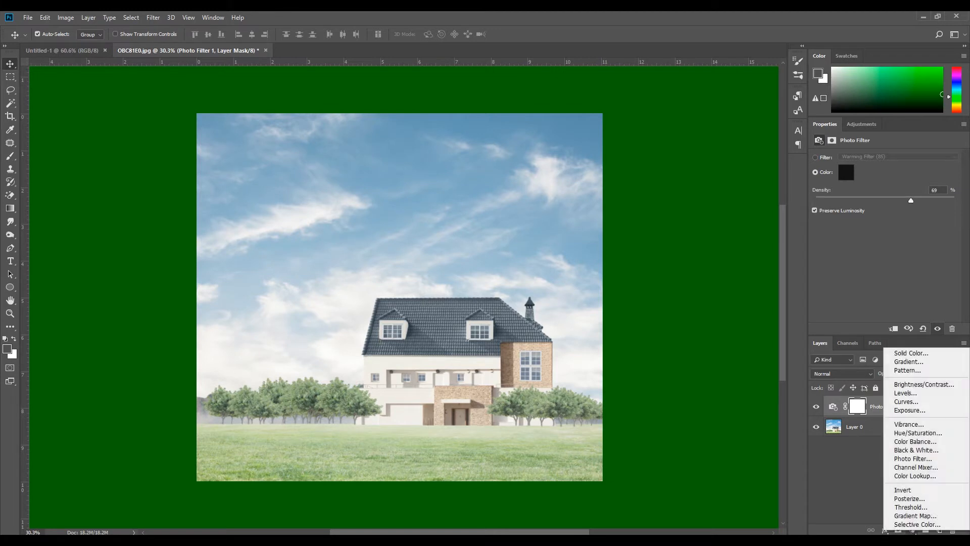
left_click(922, 469)
Try darkening the Channel Mixer's Red output channel by lowering its red to -193% and reducing its green, blue and constant values.
left_click_drag(922, 210, 820, 226)
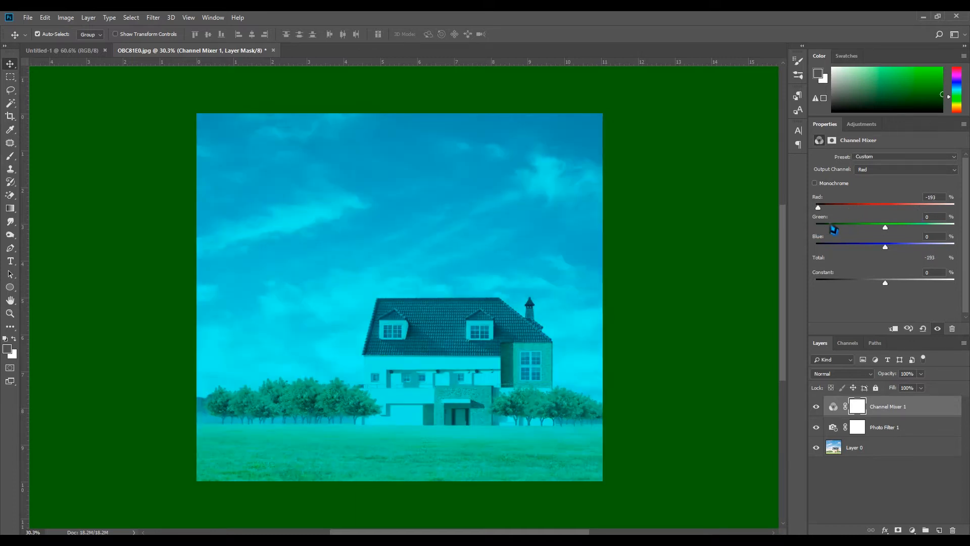
left_click_drag(885, 228, 816, 237)
left_click_drag(883, 249, 799, 254)
left_click(885, 281)
left_click_drag(886, 291, 832, 286)
left_click_drag(830, 286, 851, 283)
Turn on Monochrome in the Channel Mixer and lower its constant to -62%.
left_click(815, 184)
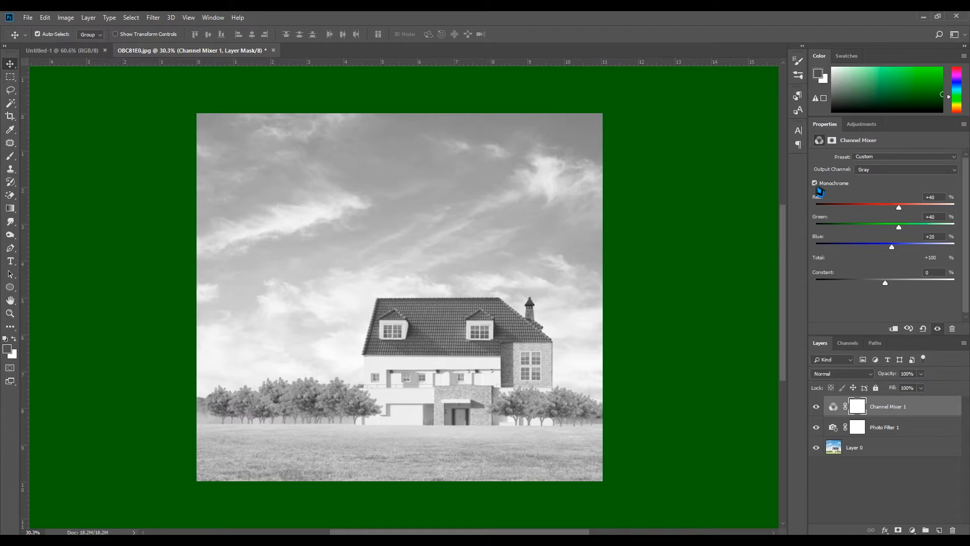
left_click(912, 170)
left_click(912, 177)
left_click(912, 161)
left_click(911, 159)
left_click_drag(887, 289, 868, 293)
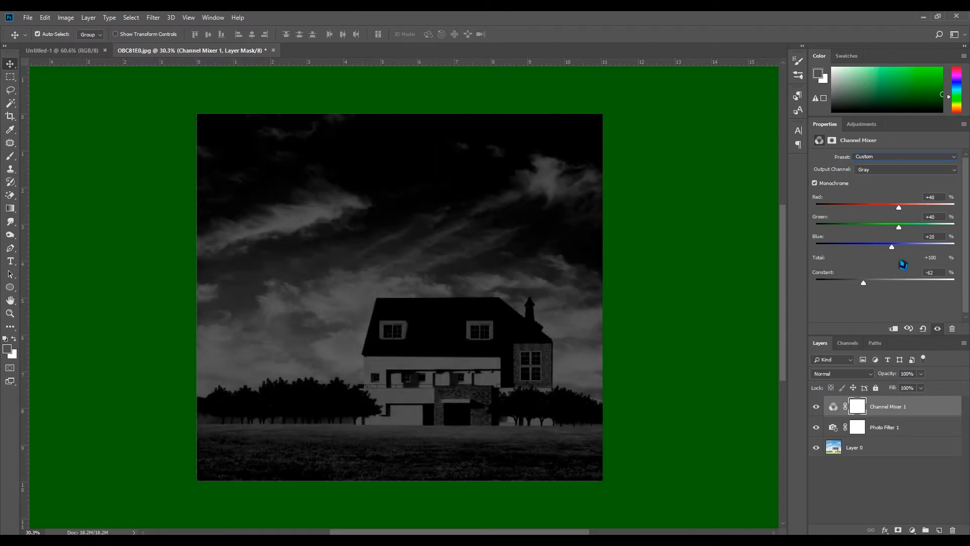
Set the monochrome Channel Mixer's red to +46%, green to +33%, blue to +30% and constant to -60%.
mouse_move(904, 213)
left_mouse_down()
mouse_move(884, 218)
mouse_move(905, 222)
left_mouse_up()
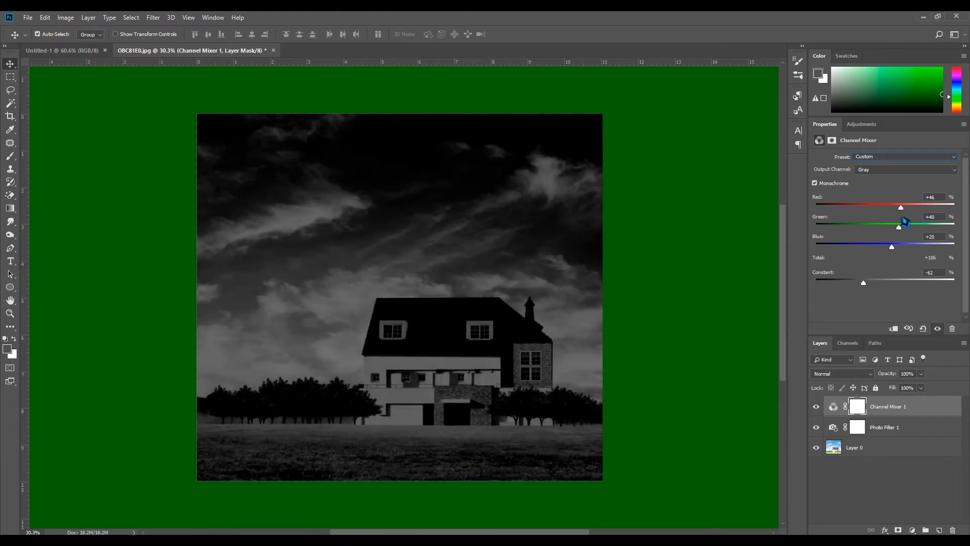
left_click_drag(900, 232, 897, 230)
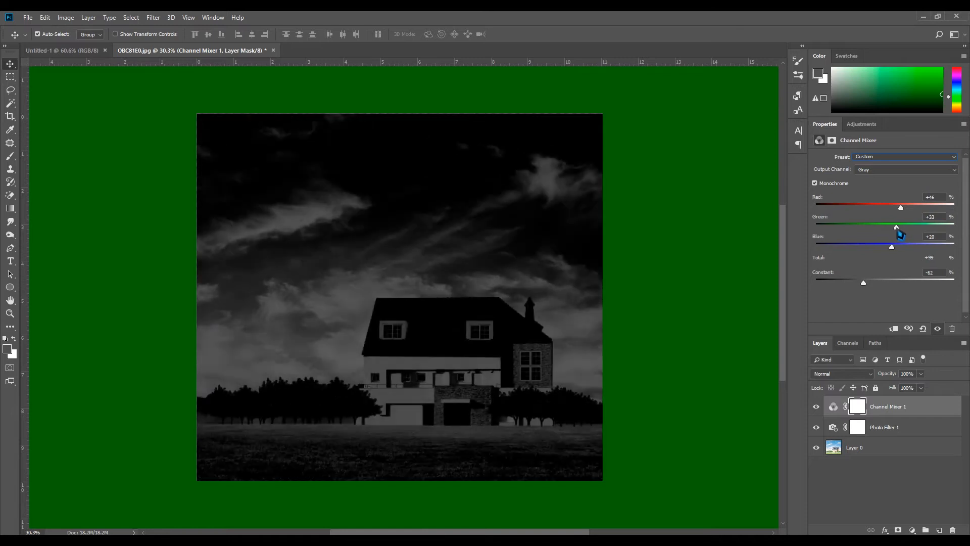
mouse_move(894, 256)
left_mouse_down()
mouse_move(881, 254)
mouse_move(899, 259)
left_mouse_up()
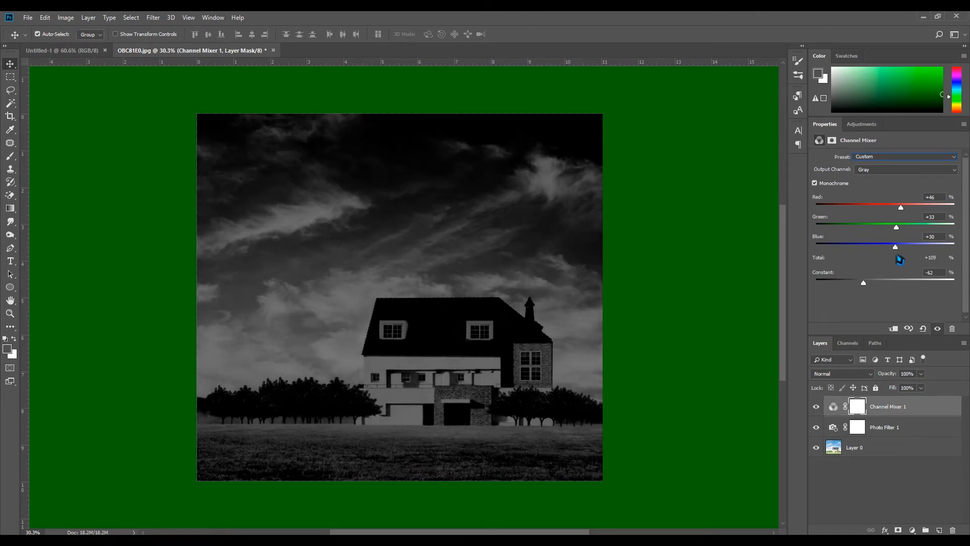
left_click_drag(867, 289, 868, 291)
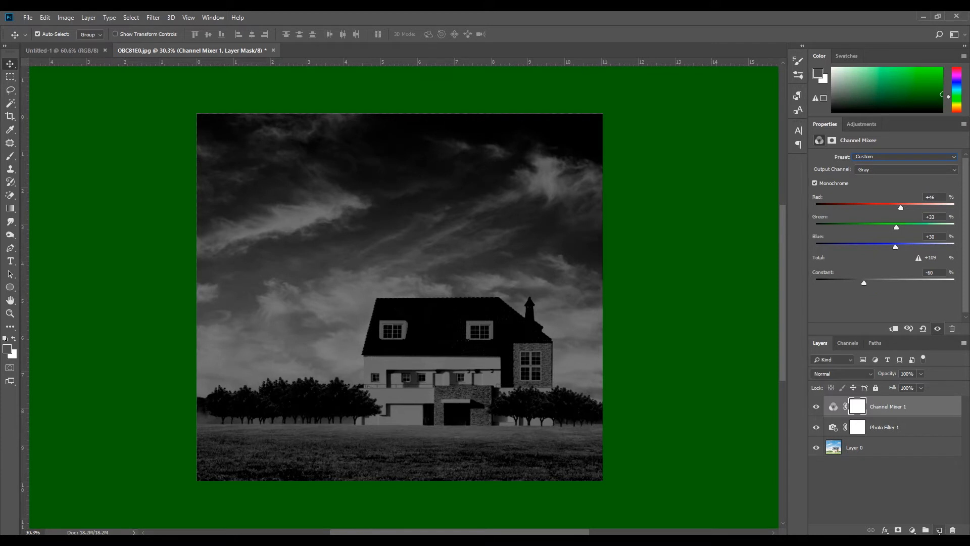
left_click(912, 530)
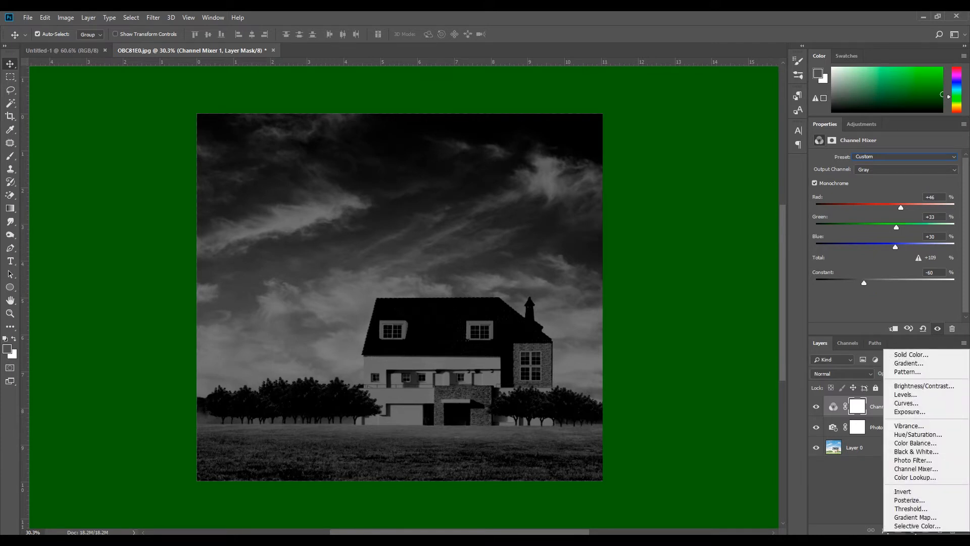
left_click(914, 478)
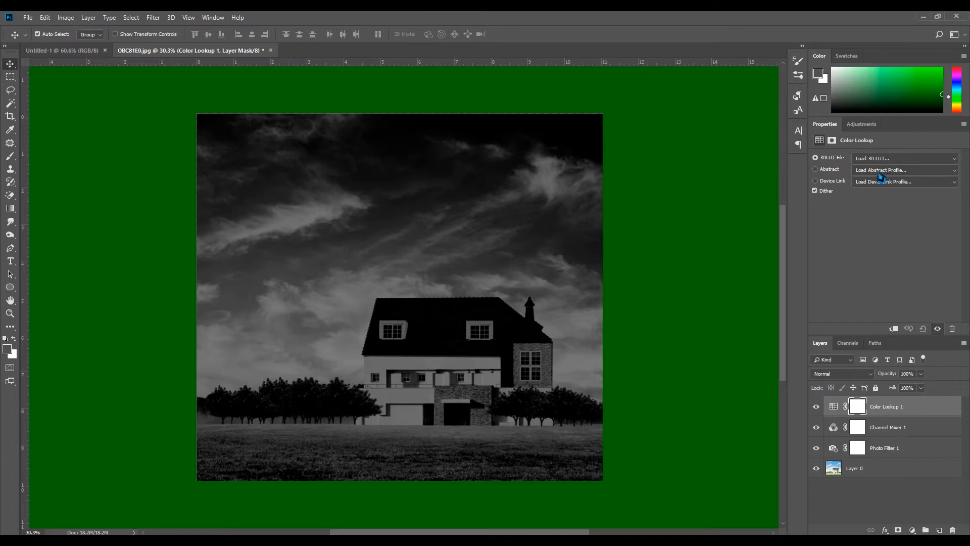
left_click(954, 161)
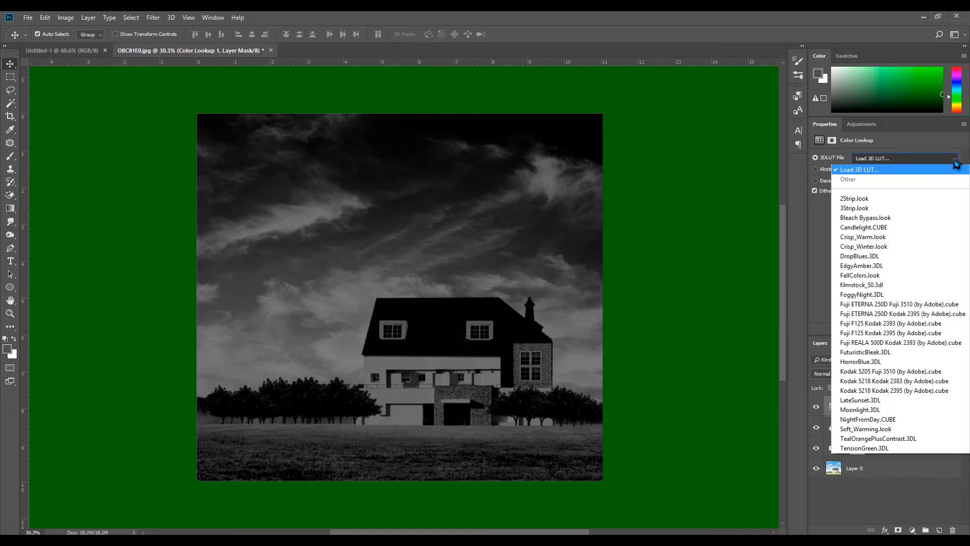
left_click(955, 161)
left_click(955, 171)
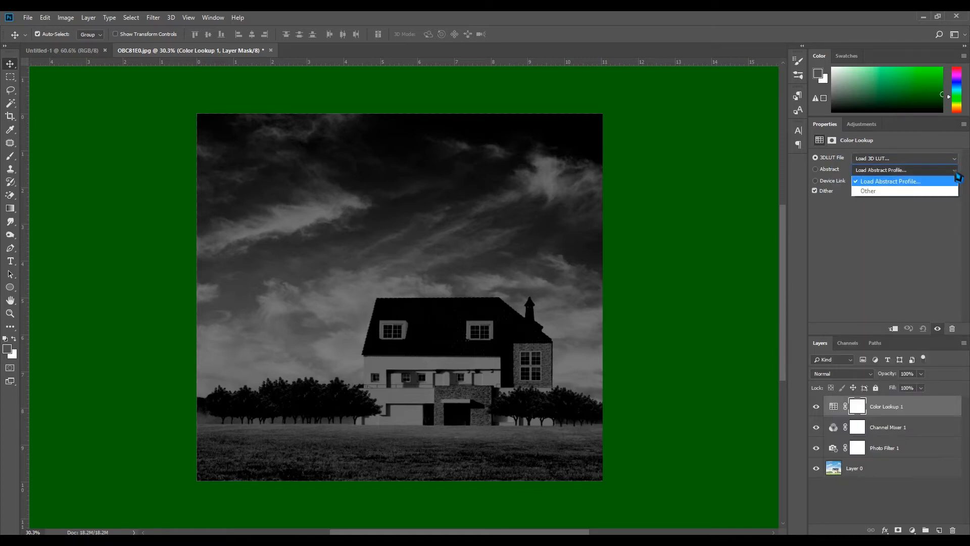
left_click(958, 177)
left_click_drag(937, 412, 952, 529)
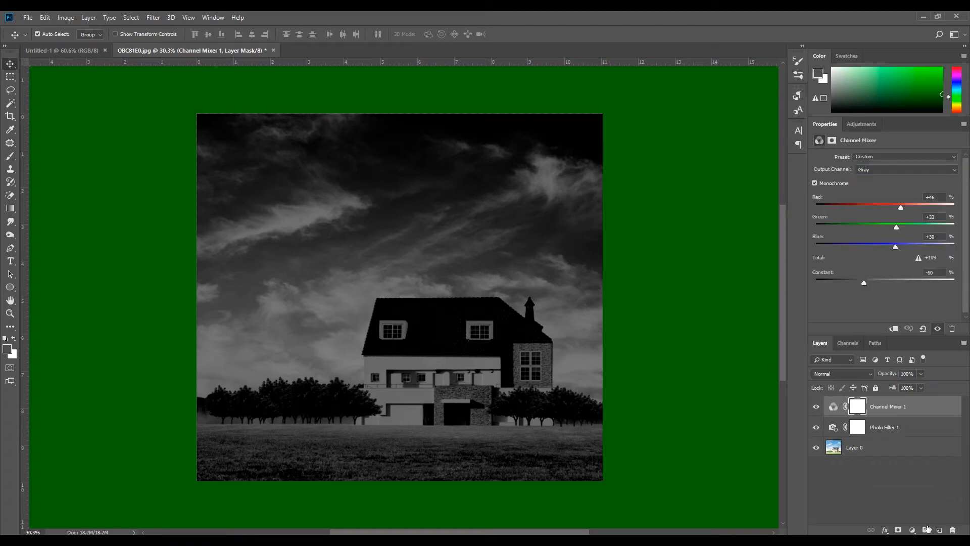
Add a new empty layer above the Channel Mixer and set its blend mode to Color Dodge.
left_click(939, 530)
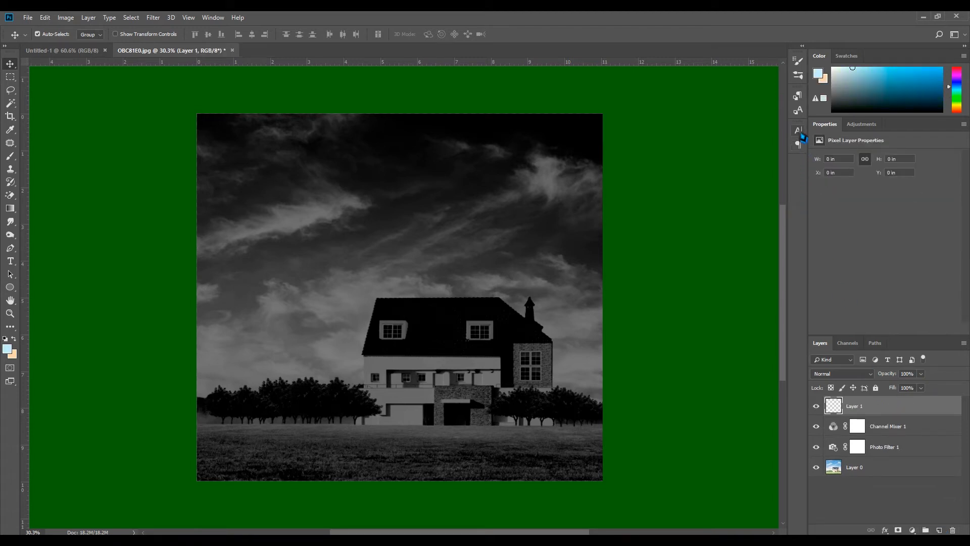
left_click(864, 378)
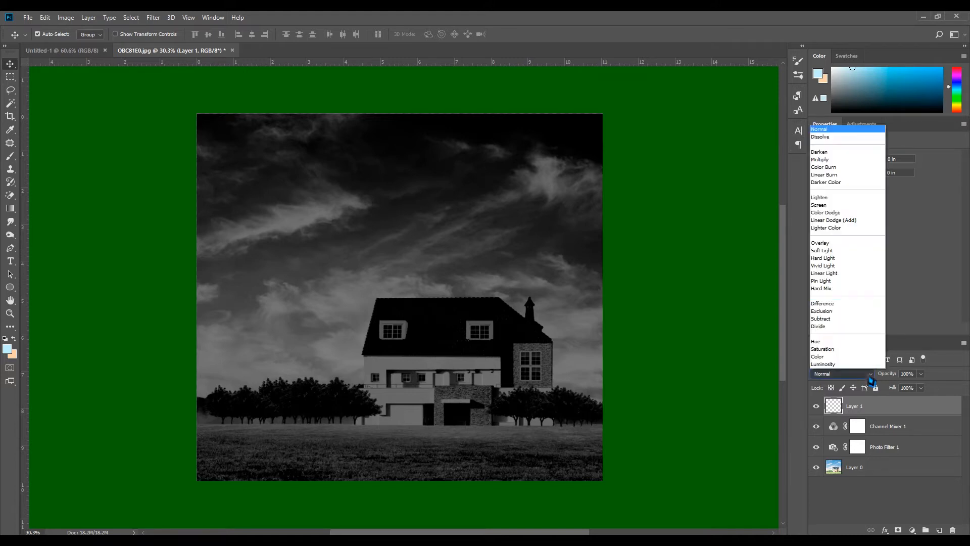
left_click(829, 213)
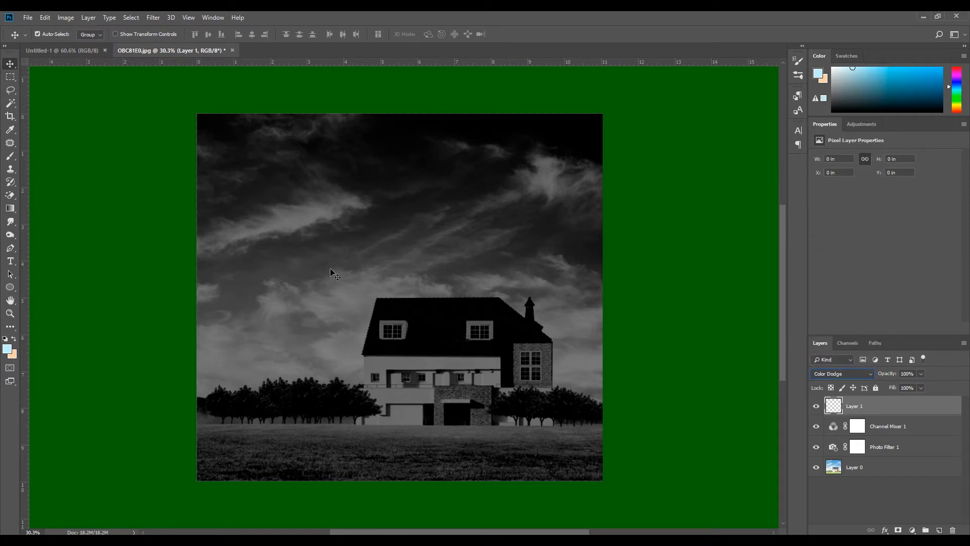
Paint one glow spot in the sky above and left of the house with a 700 px Soft Round brush at 100% opacity.
left_click(10, 156)
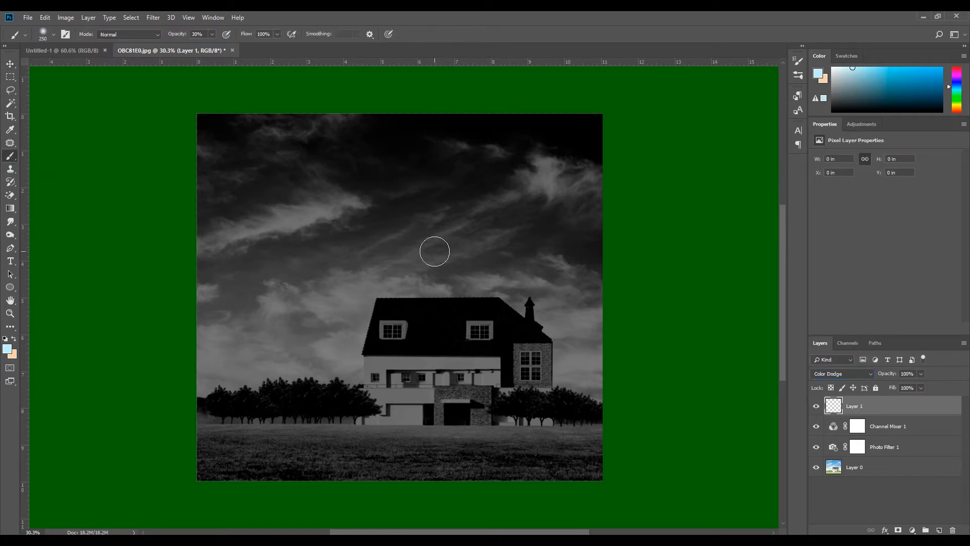
left_click(53, 35)
left_click_drag(106, 67, 107, 69)
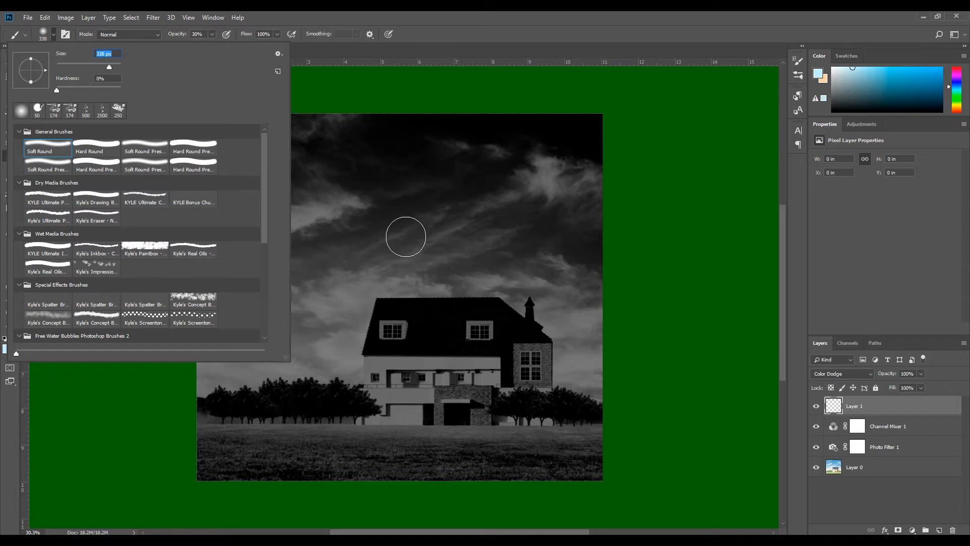
type("]")
left_click(357, 85)
left_click(470, 216)
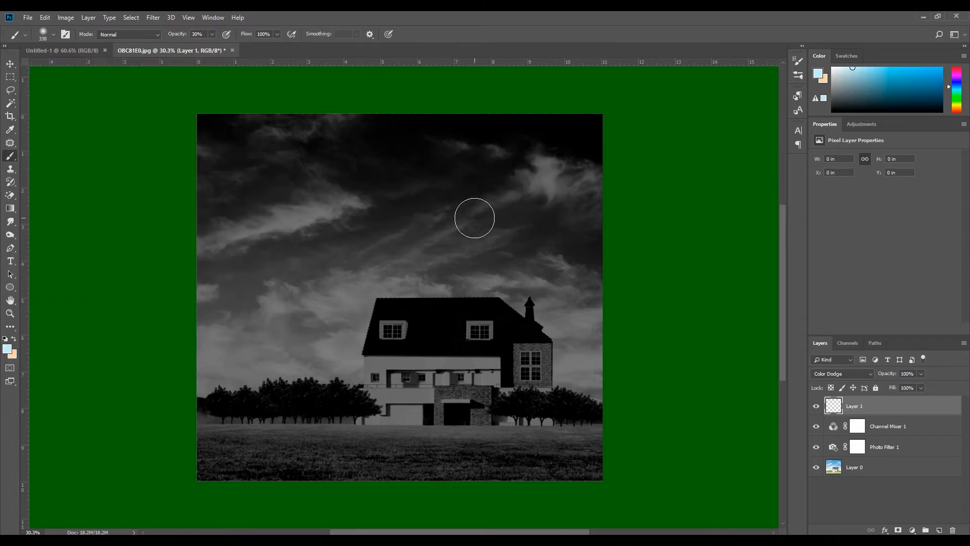
key("bracketright")
left_click(212, 35)
left_click_drag(219, 50, 264, 53)
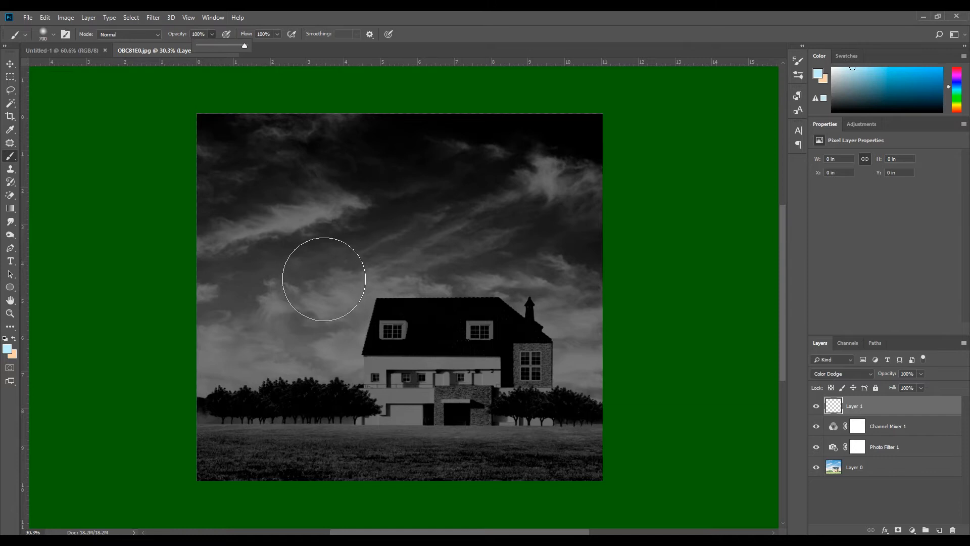
left_click(323, 279)
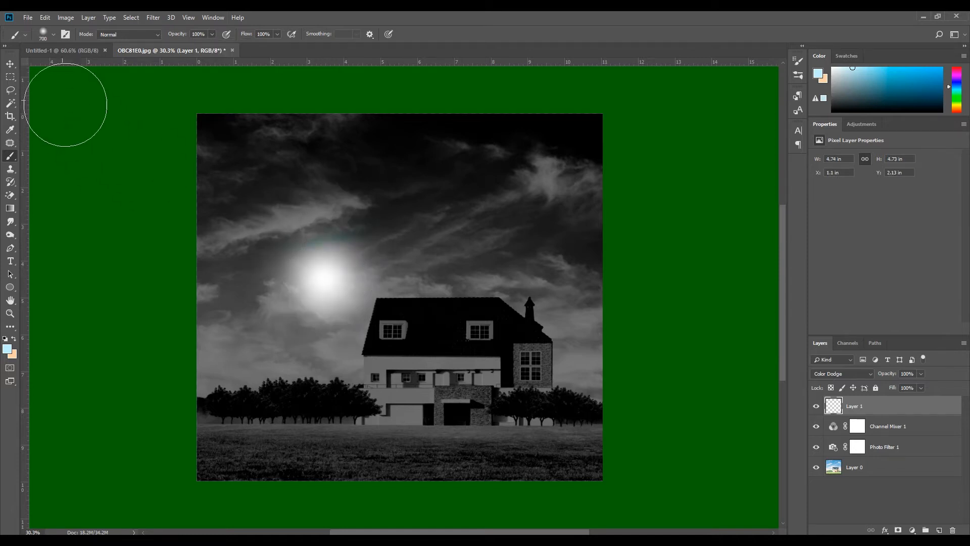
Scale the glow down to about 3.5 by 3.5 inches and move it into the sky above the roof's left end.
left_click(10, 64)
mouse_move(323, 276)
left_mouse_down()
mouse_move(338, 261)
mouse_move(307, 235)
mouse_move(313, 274)
mouse_move(294, 309)
left_mouse_up()
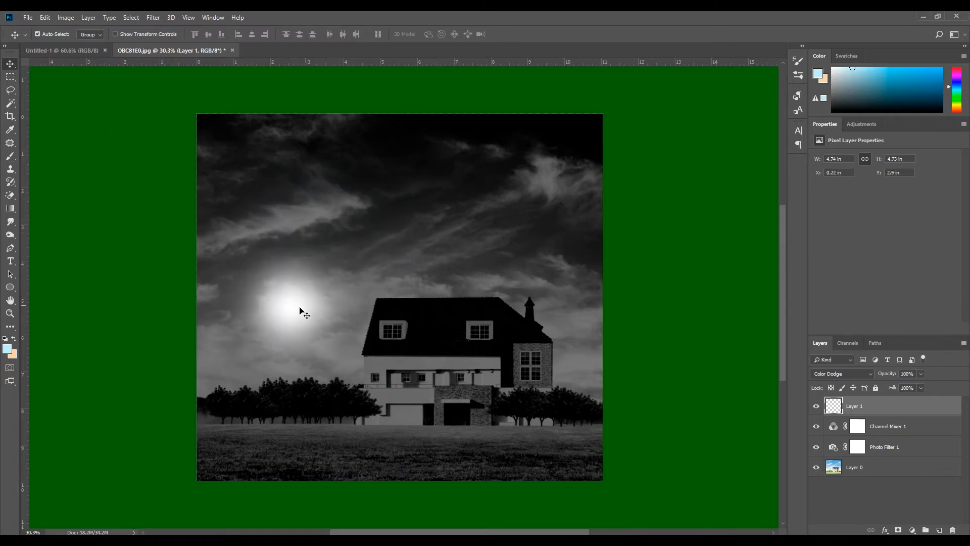
key("ctrl+t")
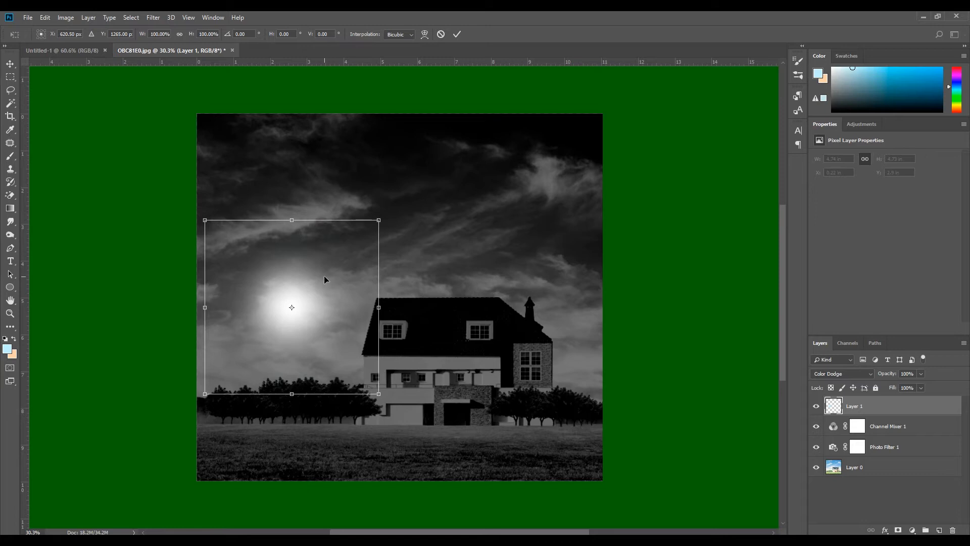
left_click_drag(206, 395, 232, 366)
left_click_drag(315, 299, 308, 295)
left_click_drag(368, 221, 354, 236)
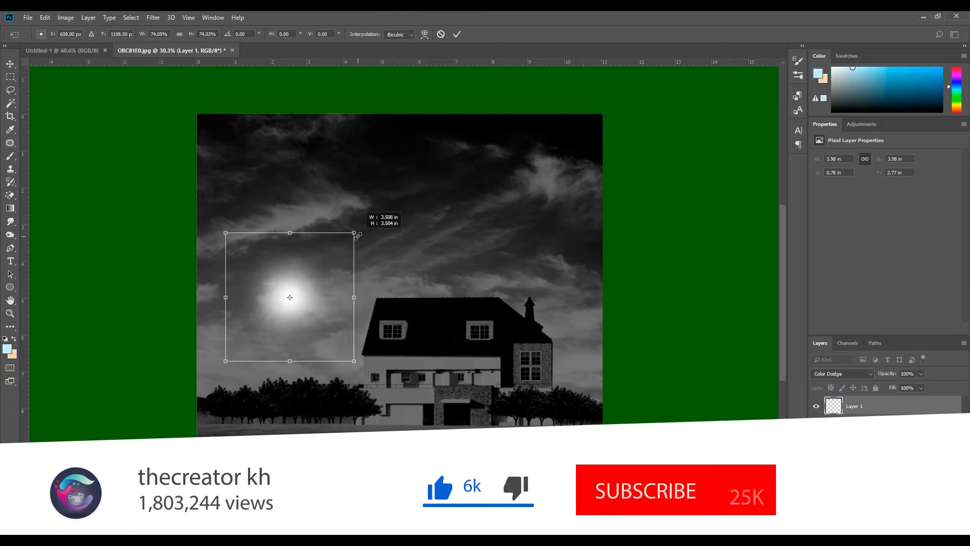
left_click_drag(312, 314, 375, 231)
key("Return")
Trace a Pen tool path up the roof's left edge, along the ridge and down the right slope to the chimney.
left_click(10, 248)
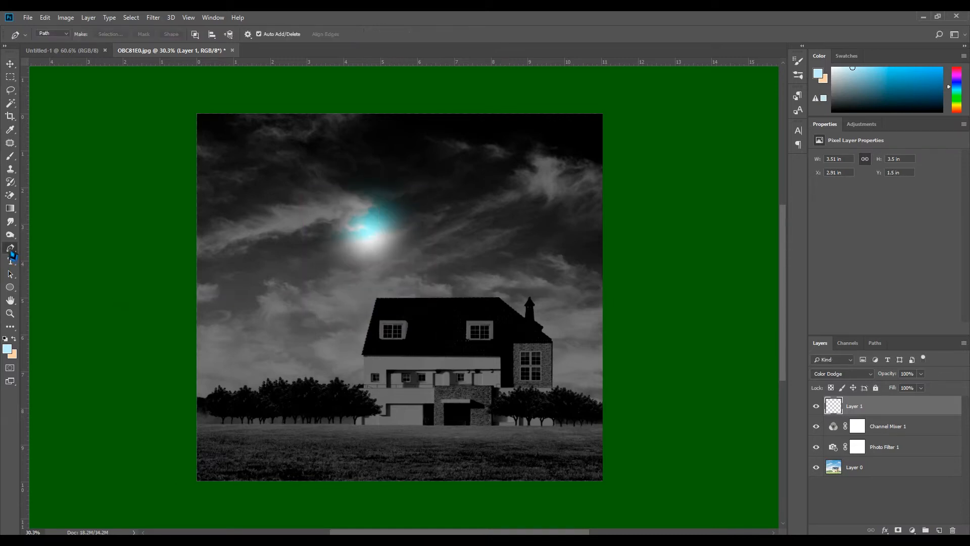
scroll(376, 338, "up", 2)
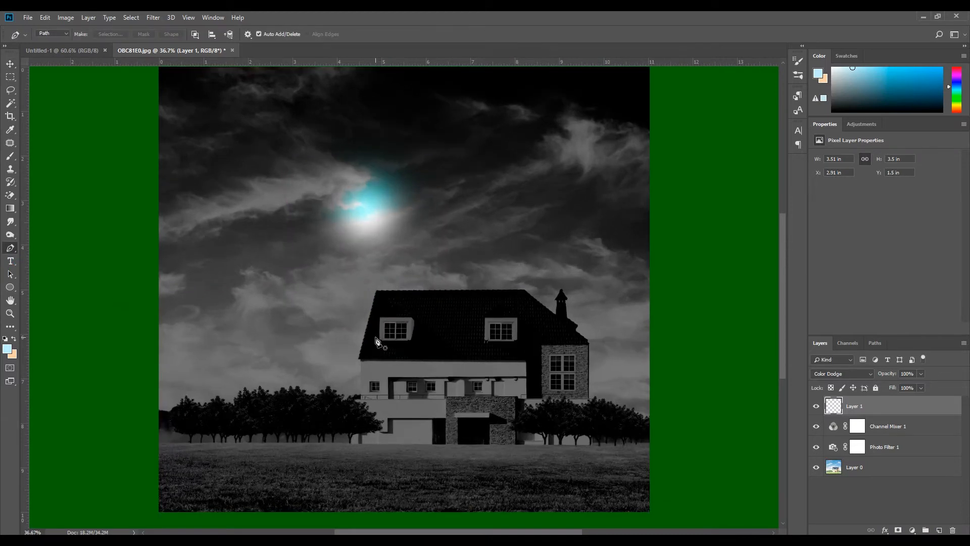
left_click(358, 359)
scroll(358, 359, "up", 1)
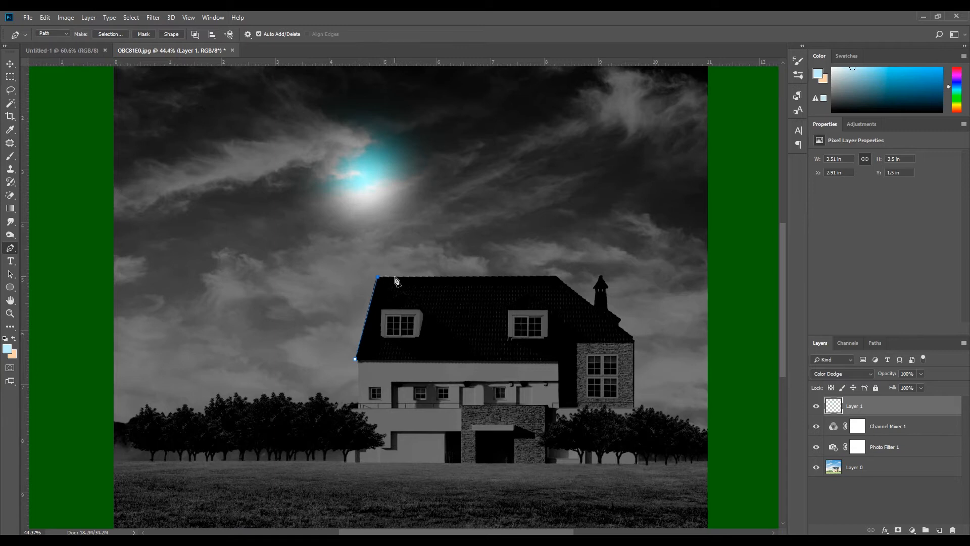
left_click(557, 277)
left_click_drag(497, 344, 453, 337)
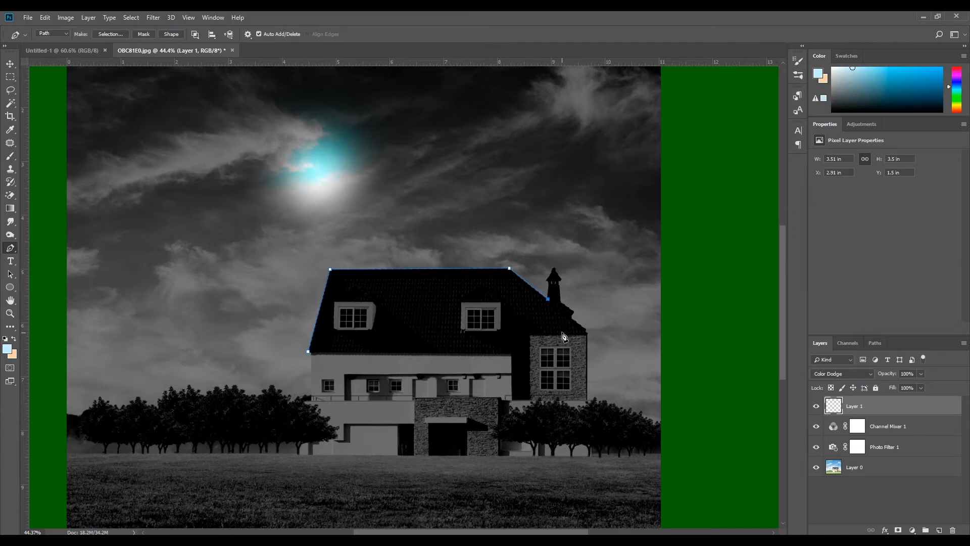
Continue the path down the stone tower and back across the upper facade, closing it at the roof's lower left corner.
left_click_drag(578, 338, 562, 368)
left_click(389, 394)
left_click(334, 377)
left_click(322, 362)
scroll(322, 363, "up", 1)
scroll(322, 365, "up", 2)
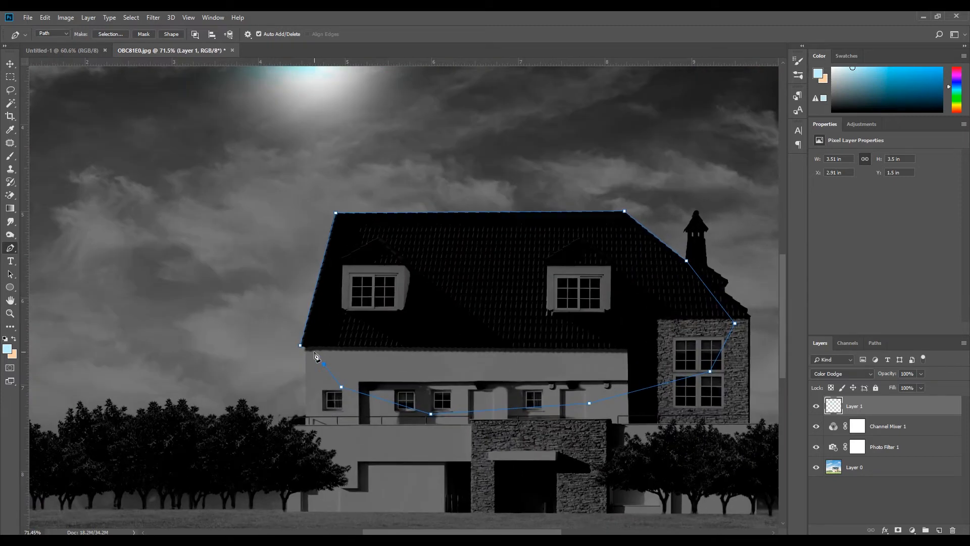
left_click(301, 346)
Turn the path into a selection and copy that part of Layer 0 to a new layer.
key("ctrl+Return")
left_click(867, 473)
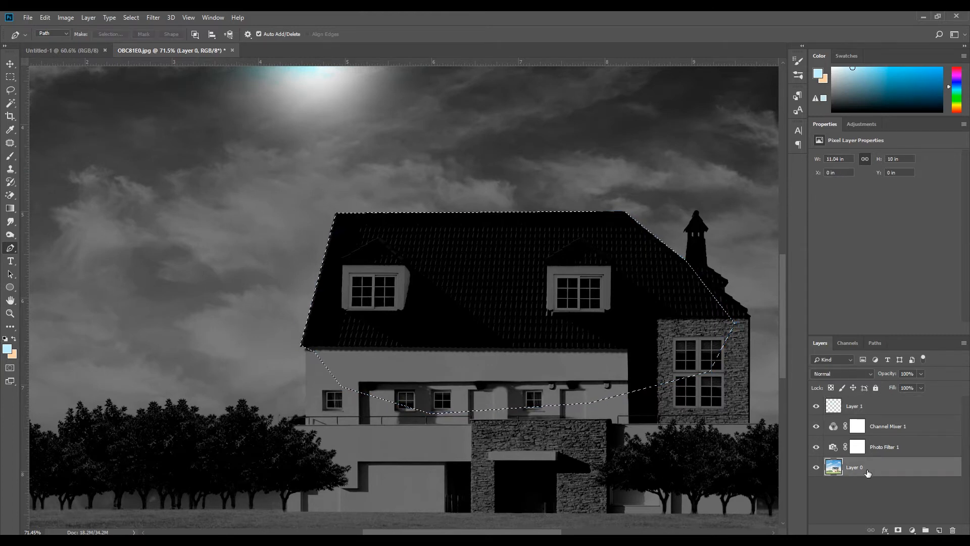
key("ctrl+j")
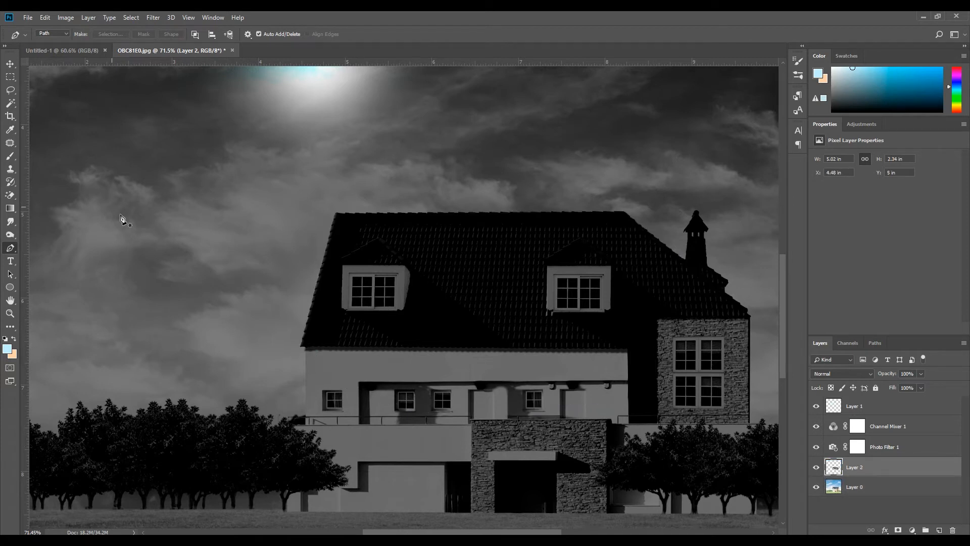
Move the glow layer, Layer 1, in the layer stack to directly beneath the copied house cutout, Layer 2.
left_click(10, 64)
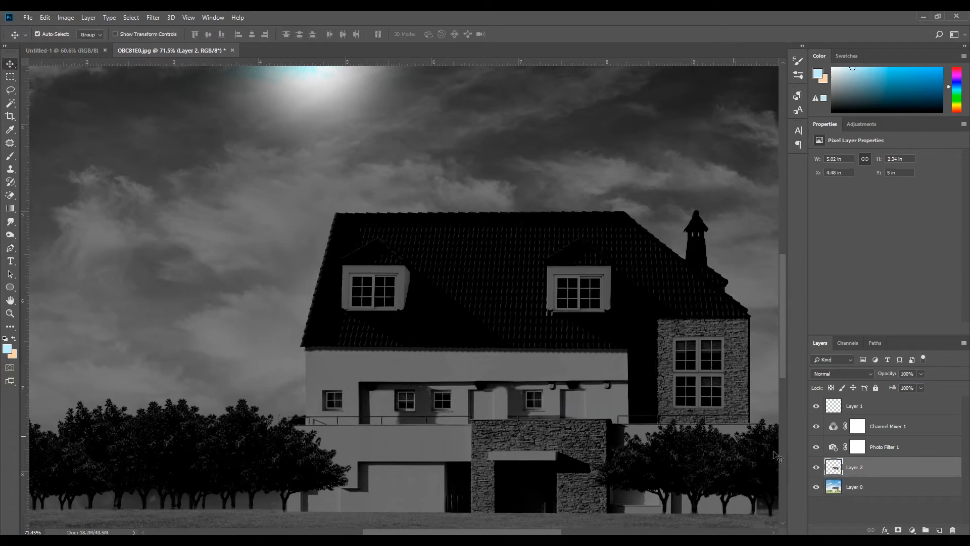
scroll(144, 158, "down", 5)
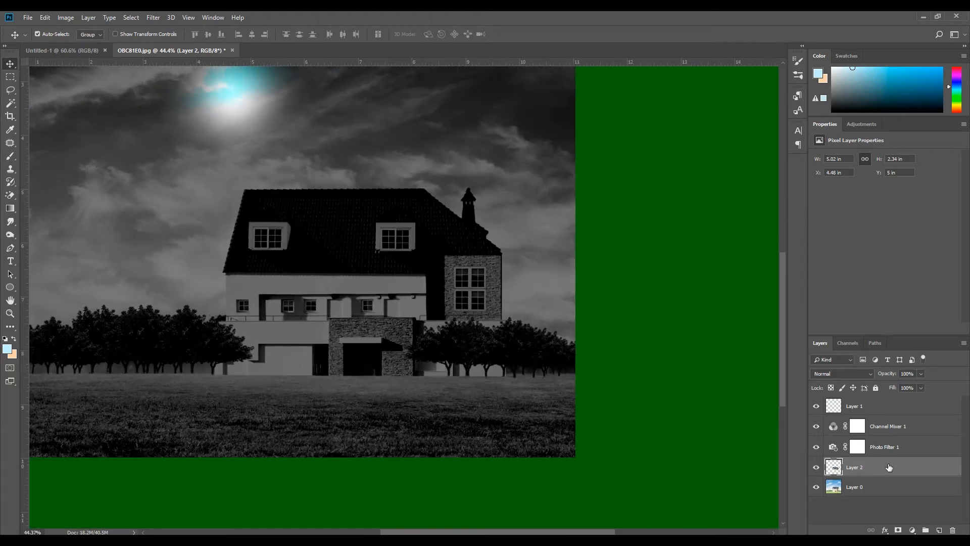
mouse_move(889, 467)
left_mouse_down()
mouse_move(893, 420)
mouse_move(874, 477)
left_mouse_up()
left_click(867, 408)
left_click_drag(866, 408, 872, 479)
Move the Layer 1 glow down behind the roof's left end and scale it to about 3.67 by 3.66 inches.
scroll(351, 341, "down", 2)
left_click_drag(353, 335, 340, 299)
key("ctrl+t")
left_click_drag(281, 192, 301, 240)
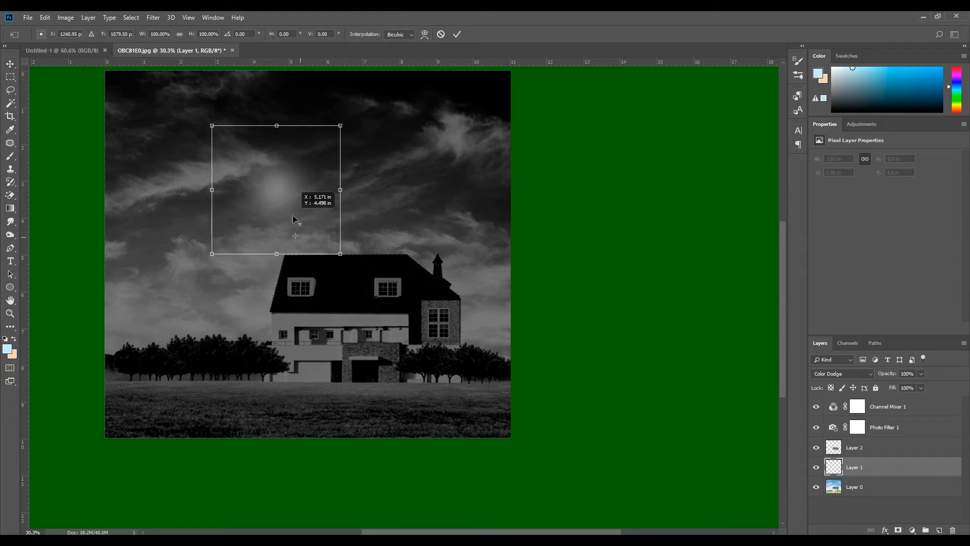
left_click_drag(302, 181, 317, 244)
left_click_drag(354, 187, 360, 182)
key("Return")
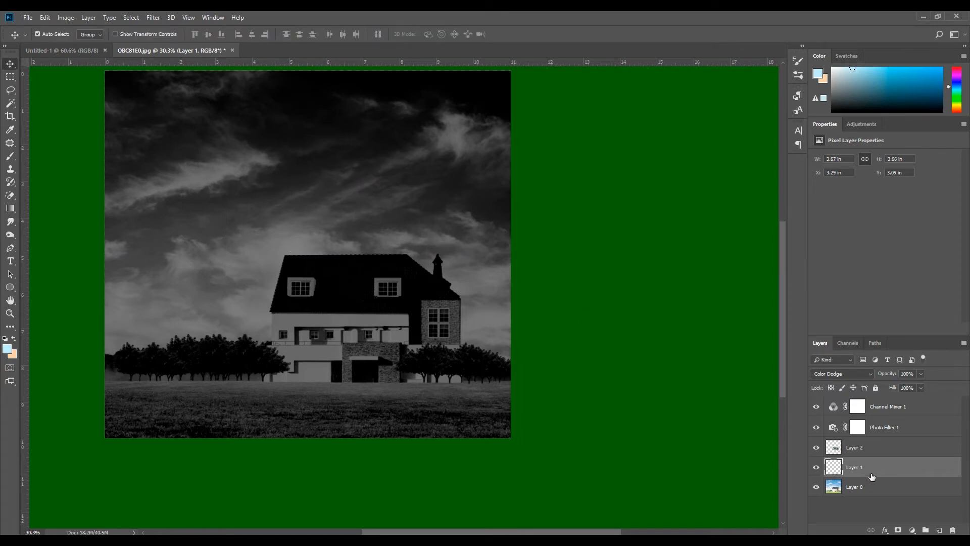
Duplicate Layer 1 to the top of the layer stack and scale the copy to about 3.4 by 3.4 inches at the roof's left end.
key("ctrl+j")
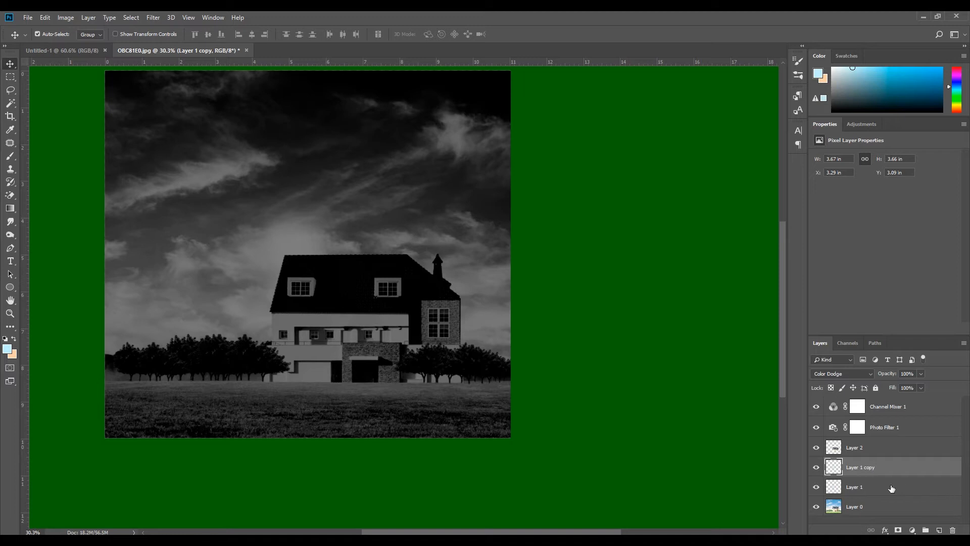
left_click_drag(872, 471, 867, 401)
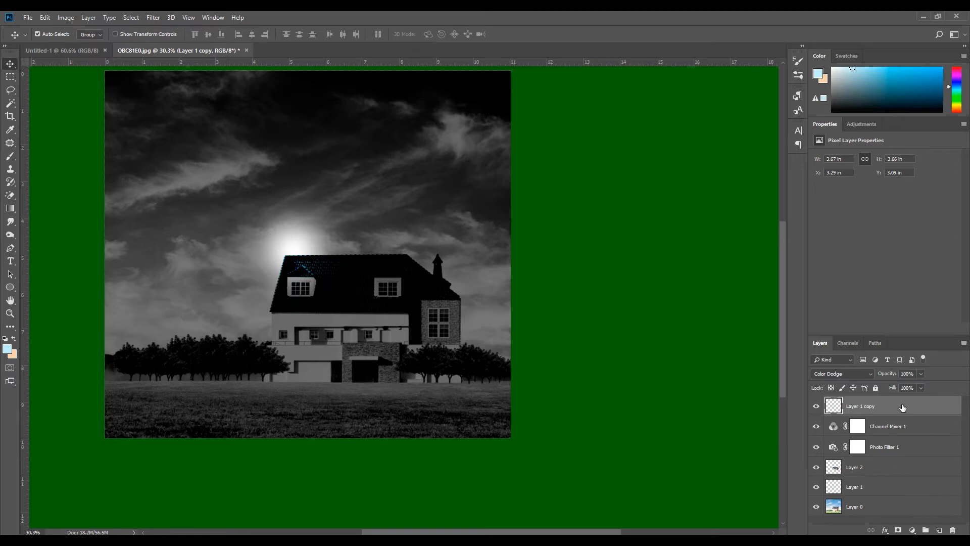
key("ctrl+t")
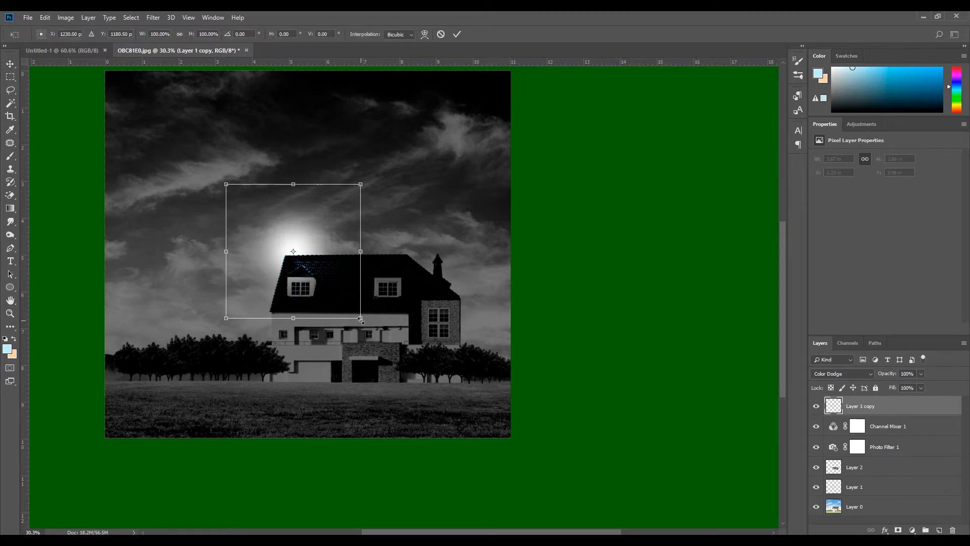
left_click_drag(360, 319, 352, 310)
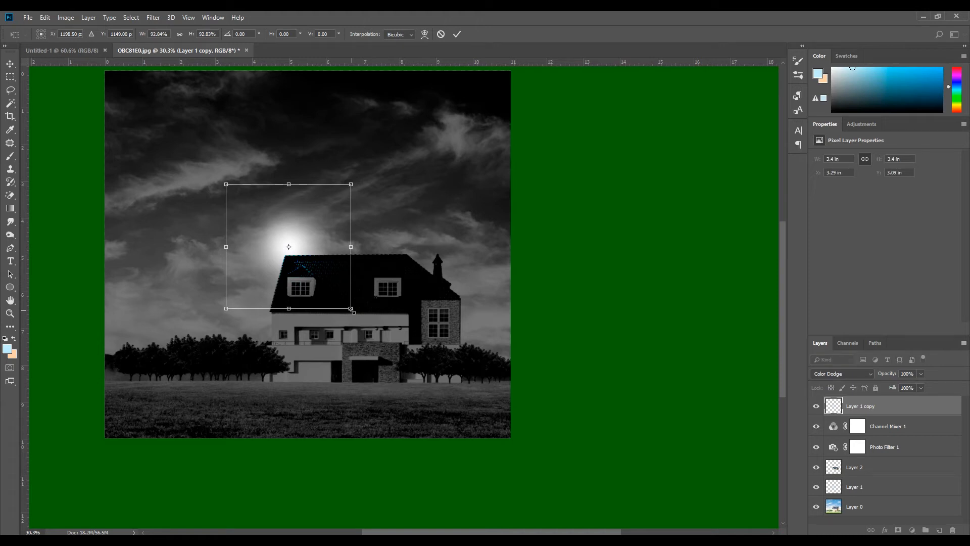
mouse_move(305, 243)
left_mouse_down()
mouse_move(314, 242)
mouse_move(310, 250)
left_mouse_up()
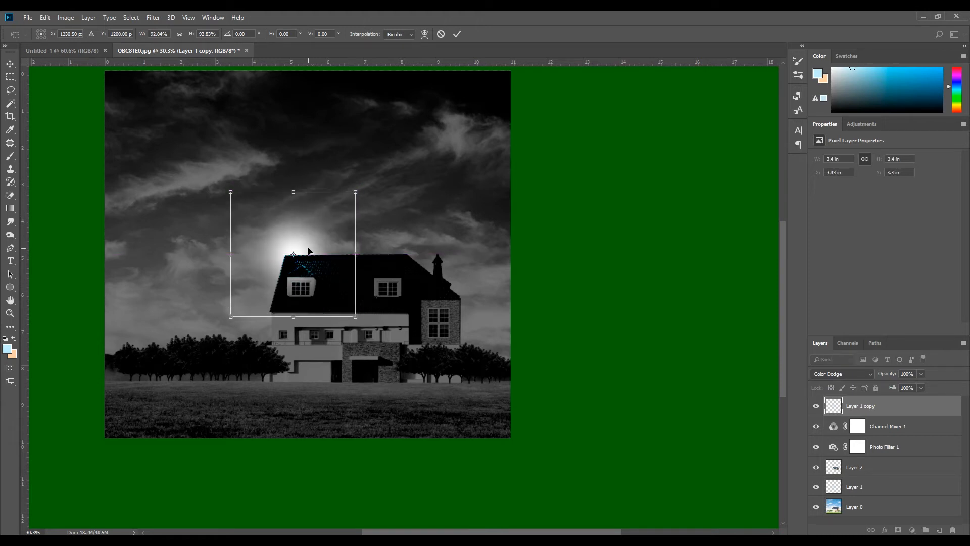
key("Return")
Add a Curves adjustment layer directly above Layer 0.
left_click_drag(367, 246, 442, 287)
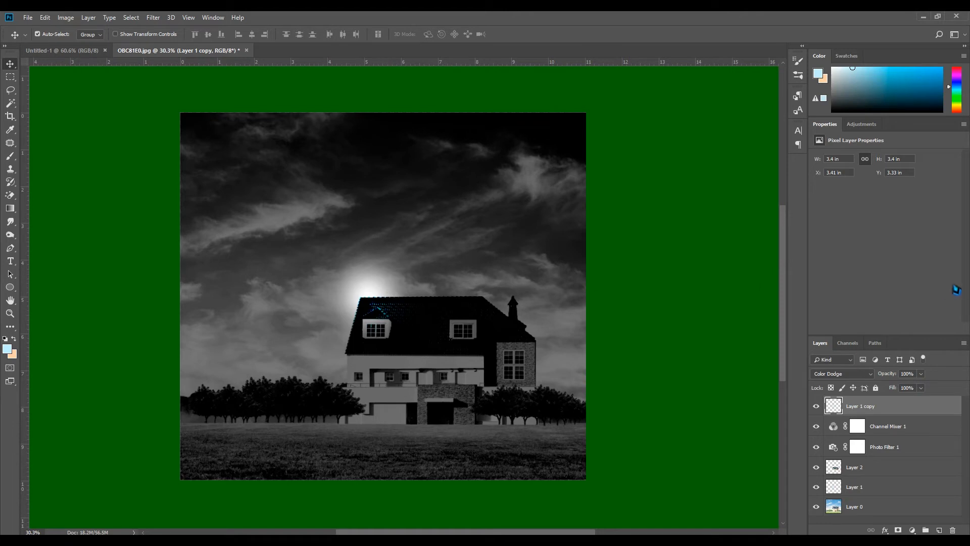
left_click(905, 505)
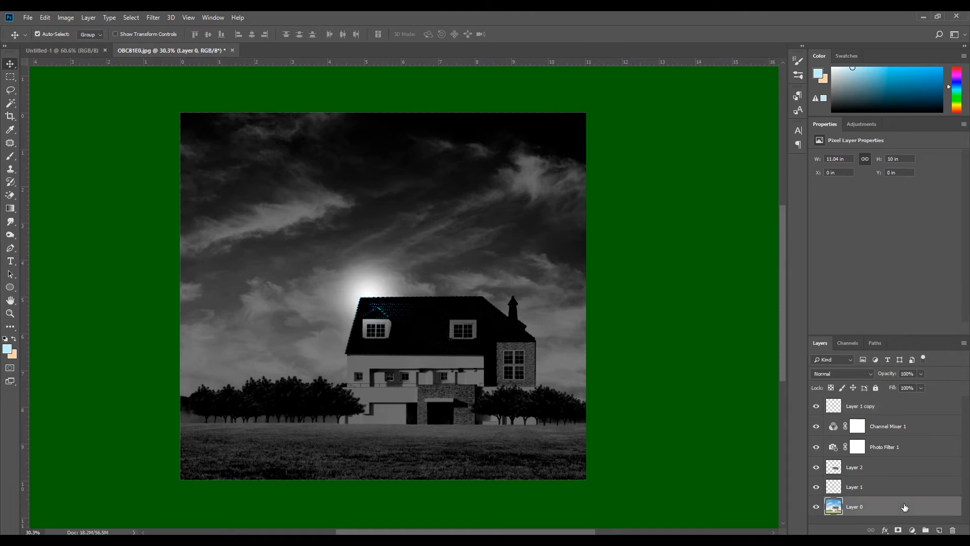
left_click(912, 529)
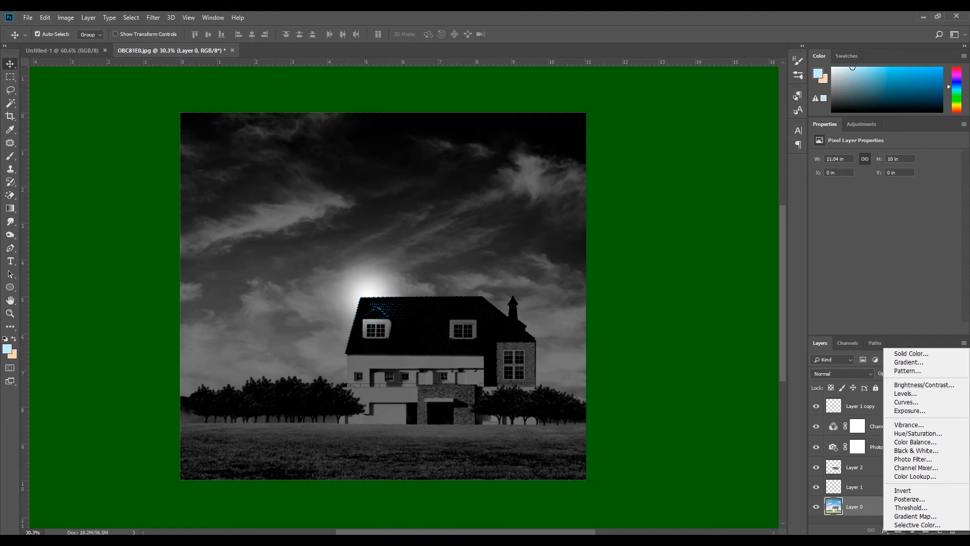
left_click(914, 403)
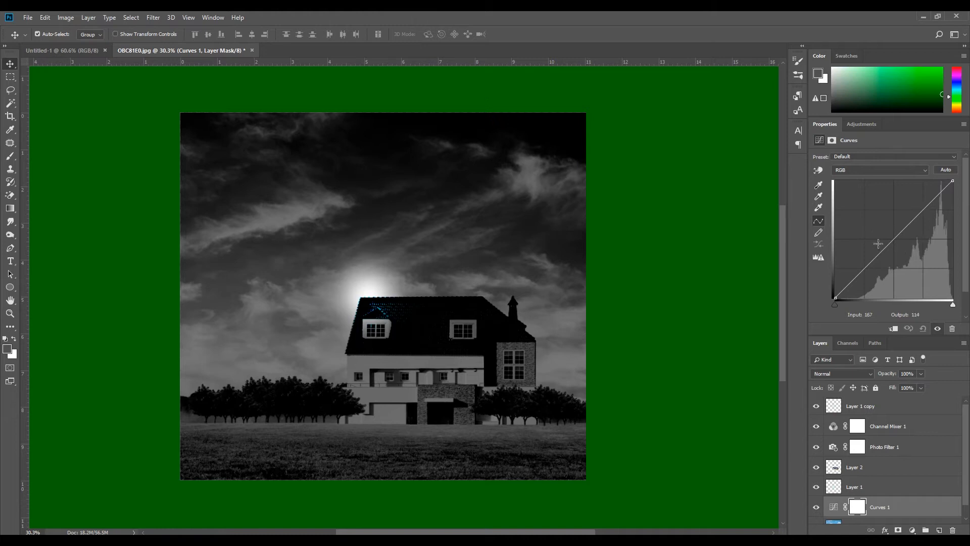
Lower the Blue channel's curve with the on-image adjustment in the sky right of the glow, to output 213 at input 228.
left_click(880, 171)
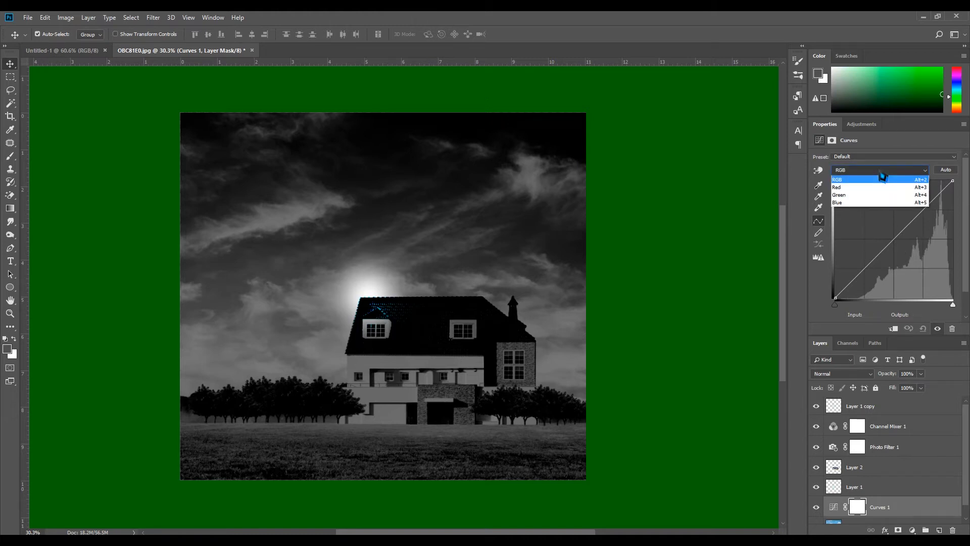
left_click(849, 202)
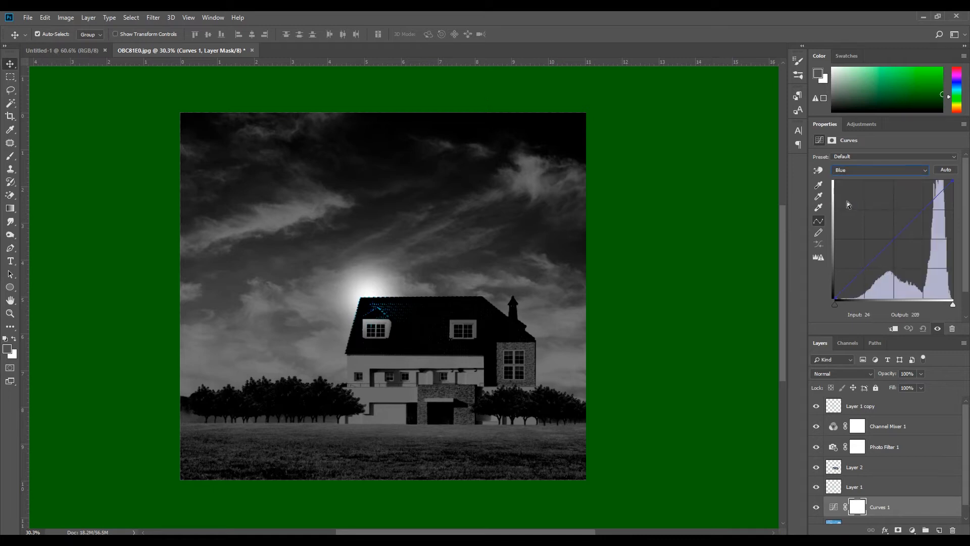
left_click(818, 171)
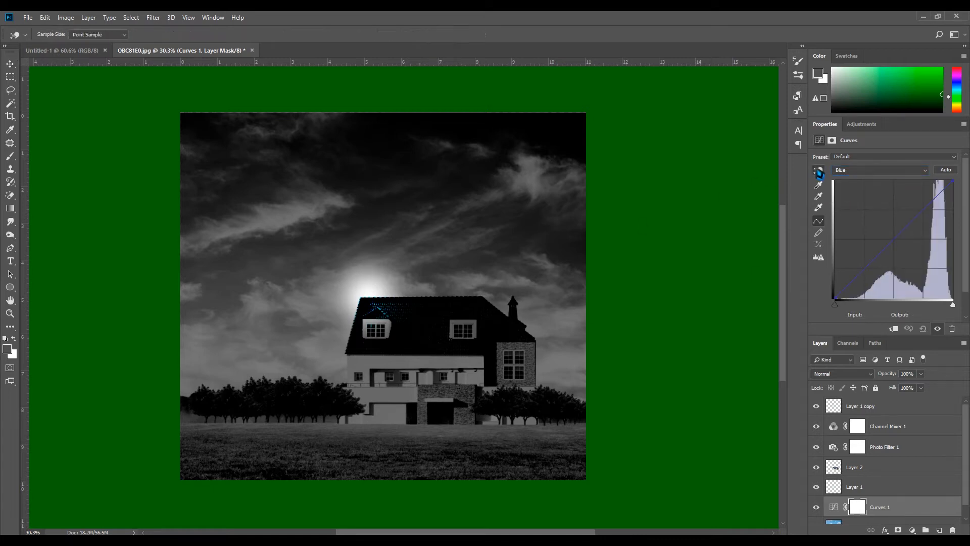
mouse_move(445, 257)
left_mouse_down()
mouse_move(445, 244)
mouse_move(442, 281)
mouse_move(440, 269)
left_mouse_up()
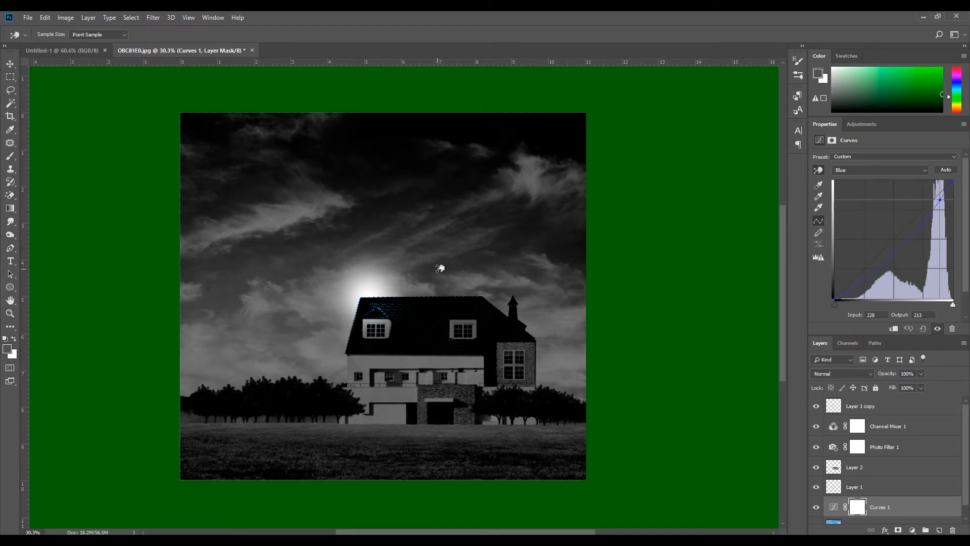
left_click(10, 64)
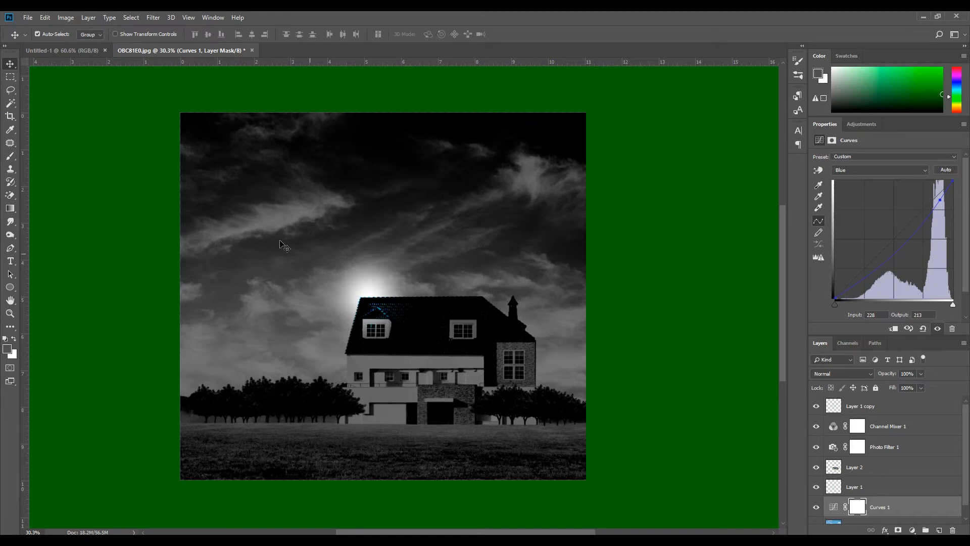
left_click_drag(447, 302, 450, 301)
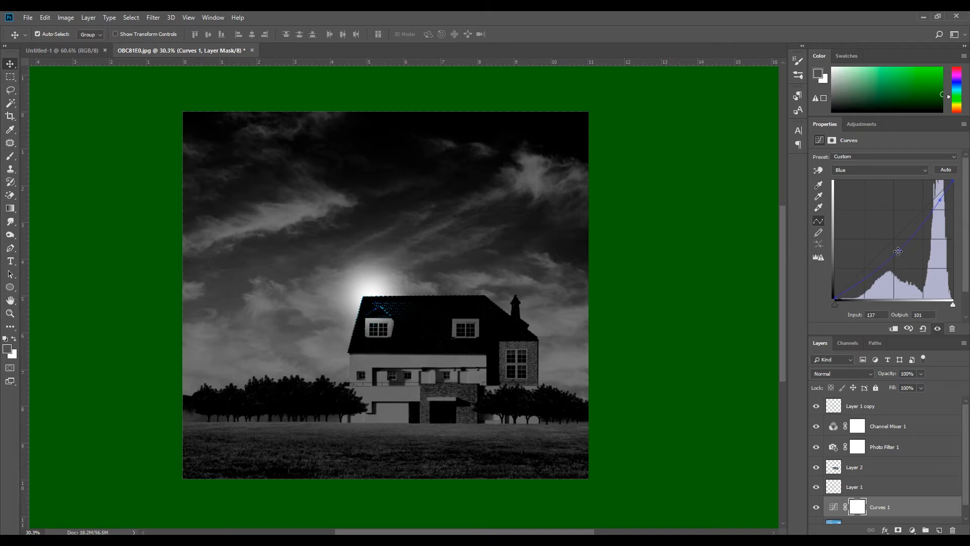
Set the Curves black point by sampling first the white wall, then the dark roof between the two dormer windows.
left_click(818, 184)
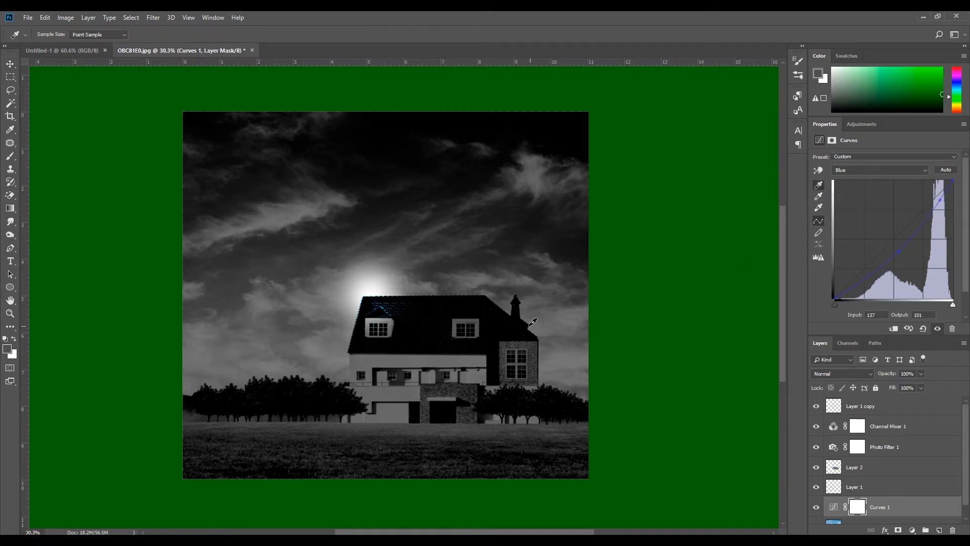
left_click(444, 363)
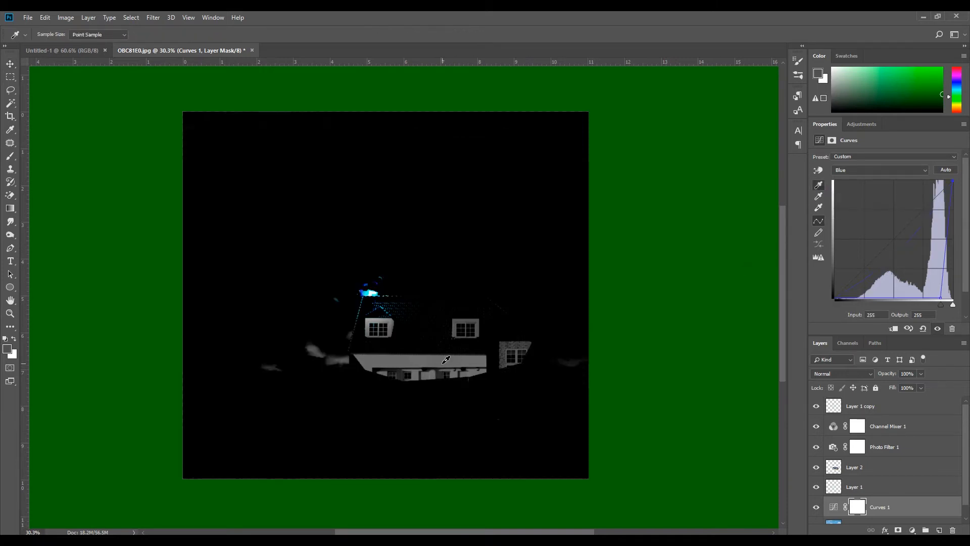
left_click(443, 342)
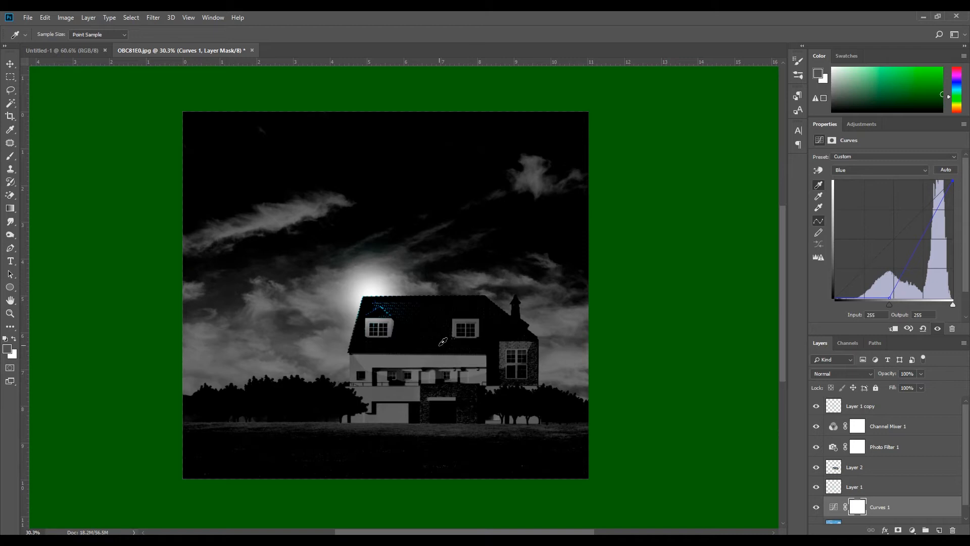
left_click(10, 64)
scroll(881, 498, "down", 1)
scroll(881, 493, "up", 1)
Duplicate the topmost glow layer, Layer 1 copy, and toggle the duplicate's visibility off and on to compare.
left_click(874, 407)
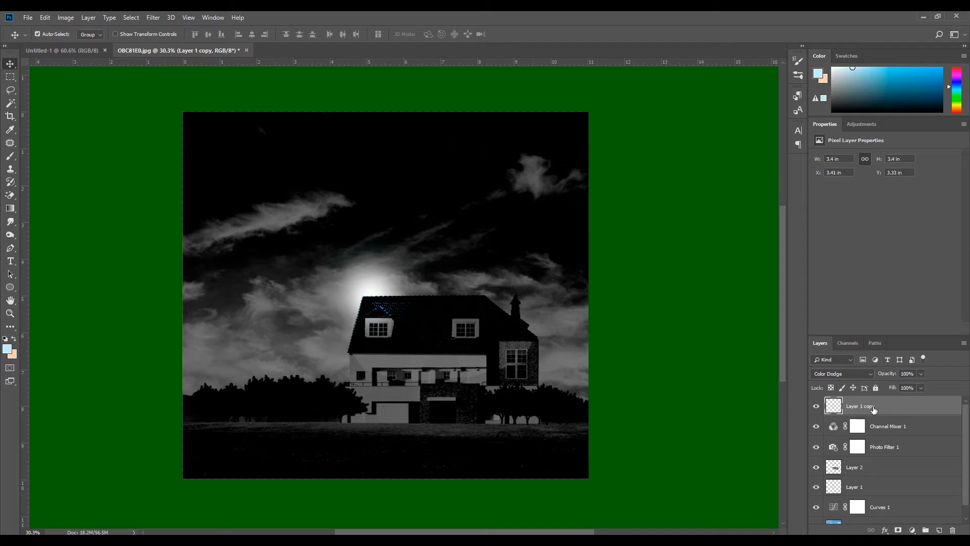
left_click_drag(874, 409, 941, 531)
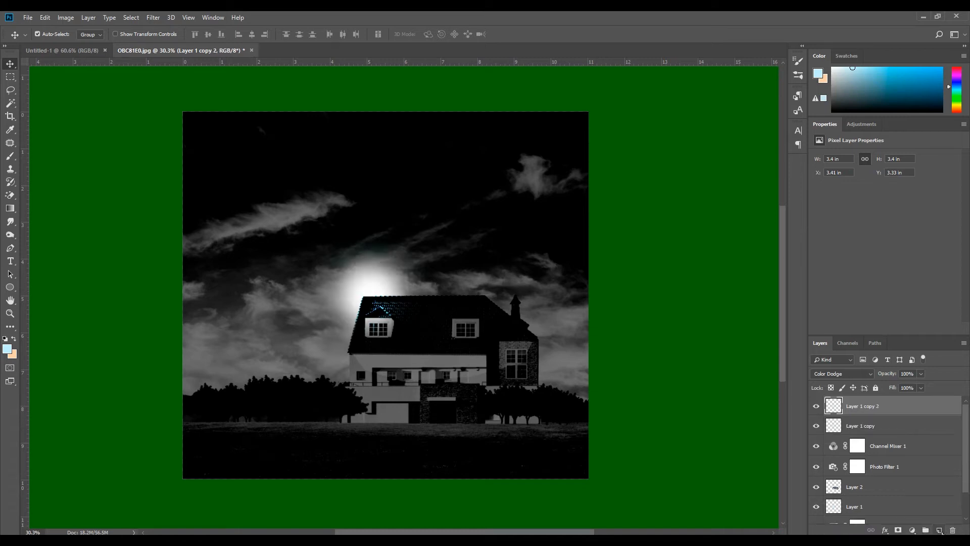
left_click(817, 407)
left_click(817, 407)
Enlarge the Layer 1 copy glow to about 9.38 in square and shift it up-left of the roof, at about X -0.66 in, Y 0 in.
left_click(852, 426)
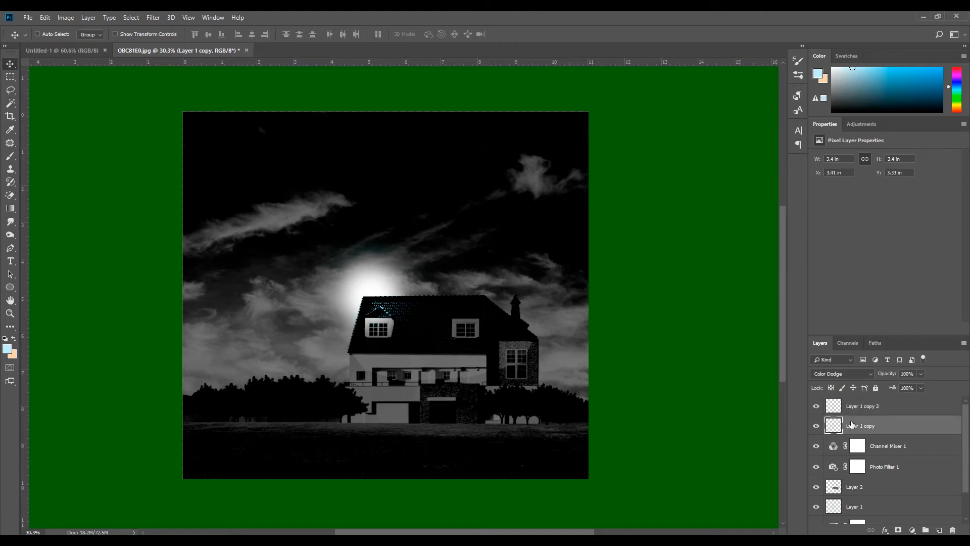
key("ctrl+t")
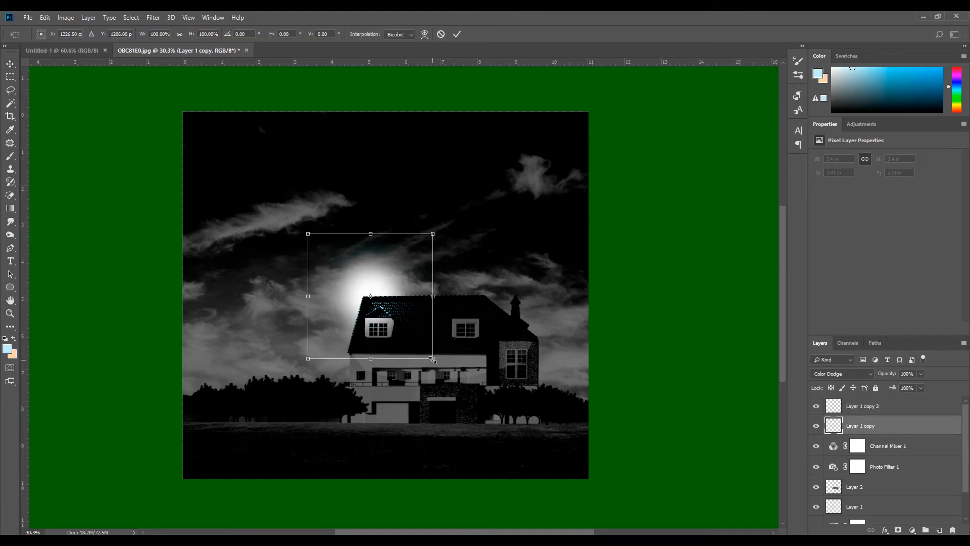
left_click_drag(433, 359, 536, 403)
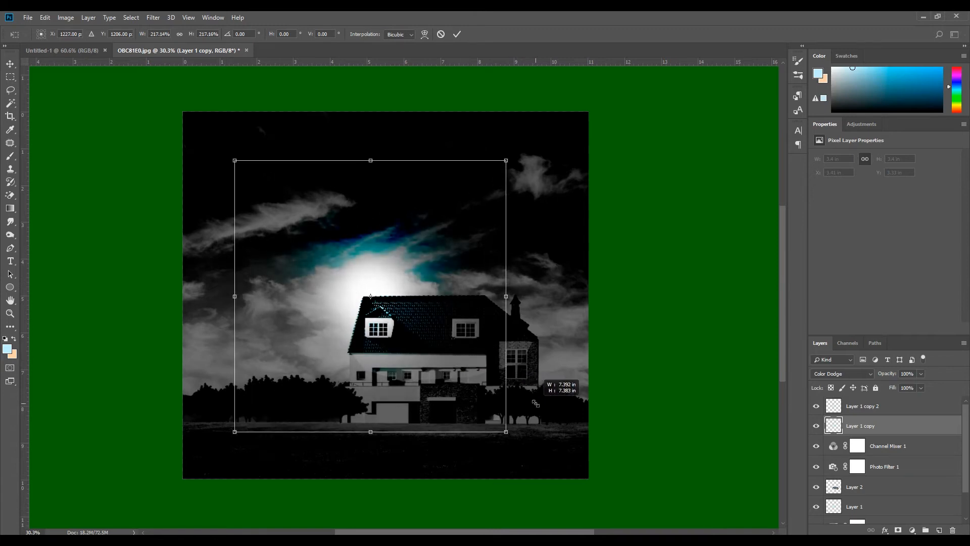
left_click_drag(383, 279, 360, 267)
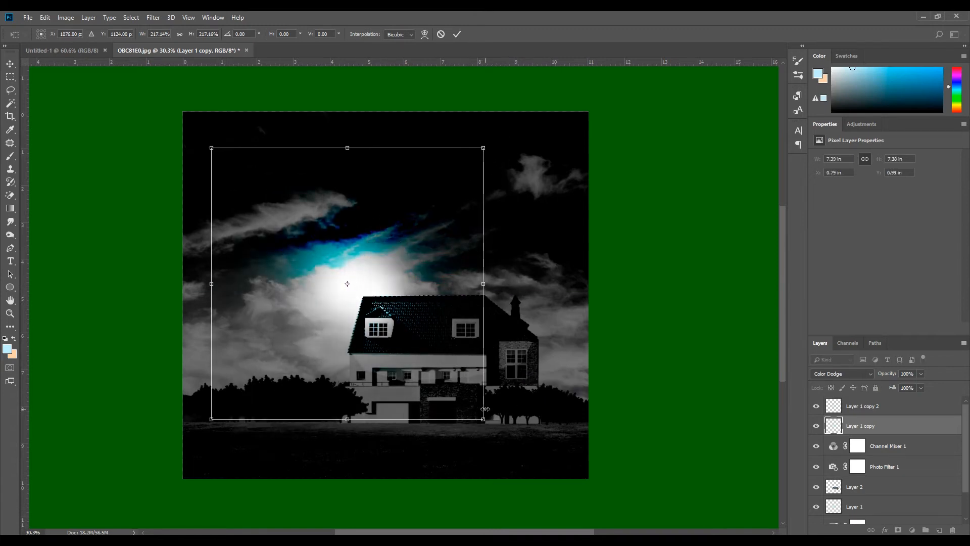
left_click_drag(483, 420, 521, 456)
left_click_drag(357, 271, 329, 278)
key("Return")
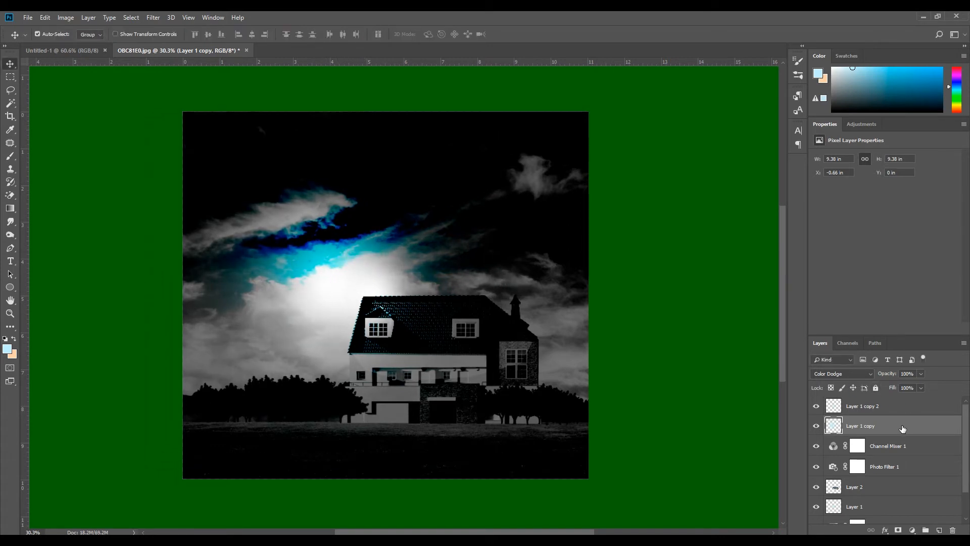
Lower the opacity of Layer 1 copy to 26% and duplicate the layer.
left_click(921, 374)
left_click(893, 387)
left_click_drag(893, 389, 889, 387)
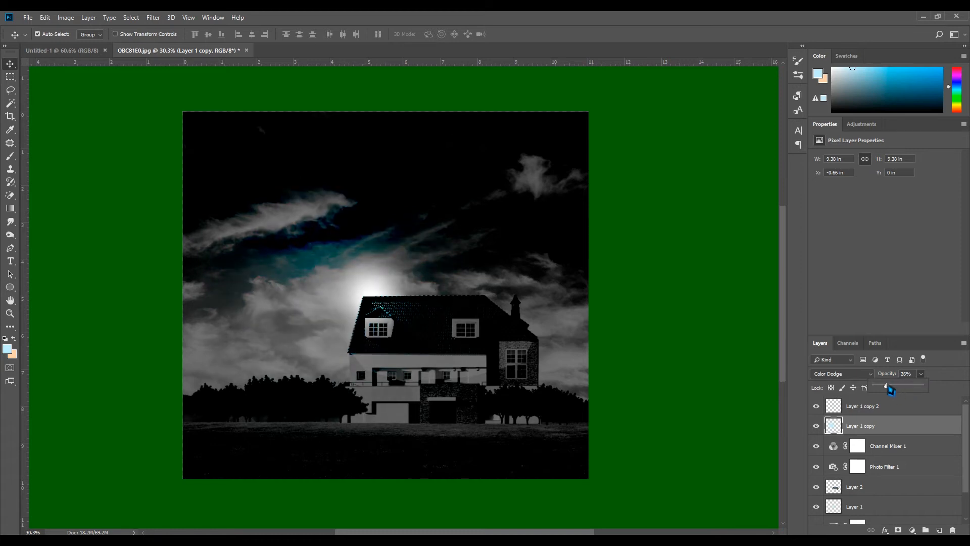
left_click(898, 429)
key("ctrl+j")
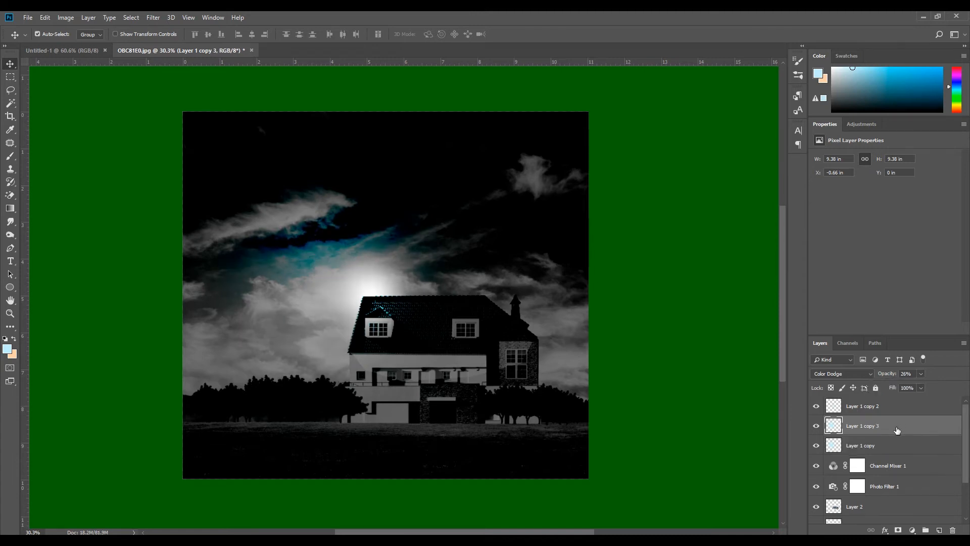
Move the Layer 1 copy glow to the sky behind the chimney, at about X 4.34 in, Y 1.22 in.
left_click(896, 449)
key("ctrl+t")
left_click_drag(380, 283, 565, 326)
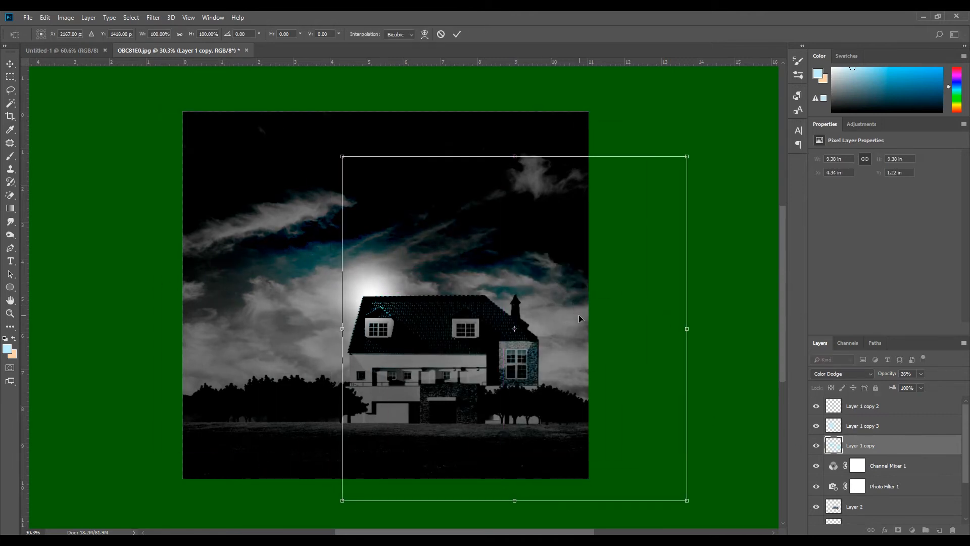
key("Return")
Set the opacity of the Layer 1 copy glow behind the chimney to 50%.
left_click(920, 373)
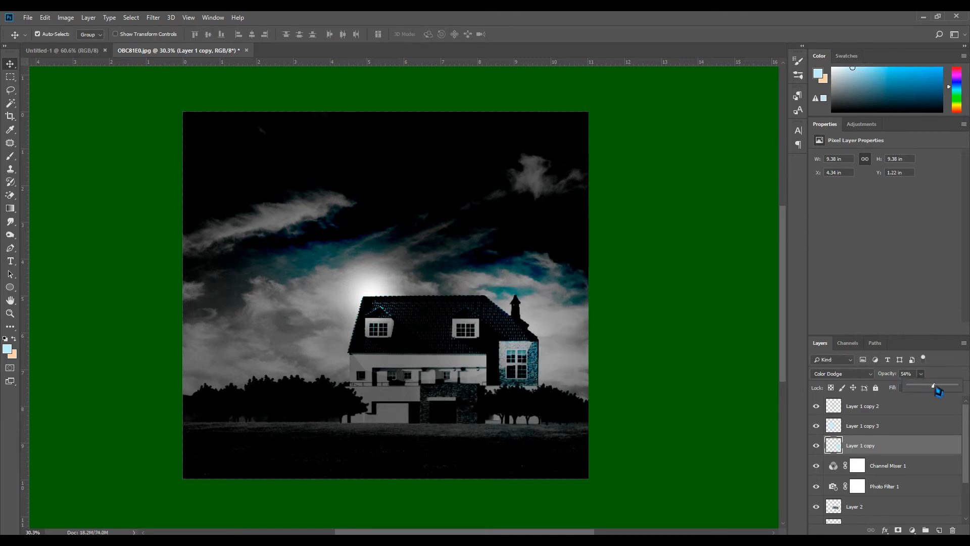
left_click_drag(938, 392, 933, 387)
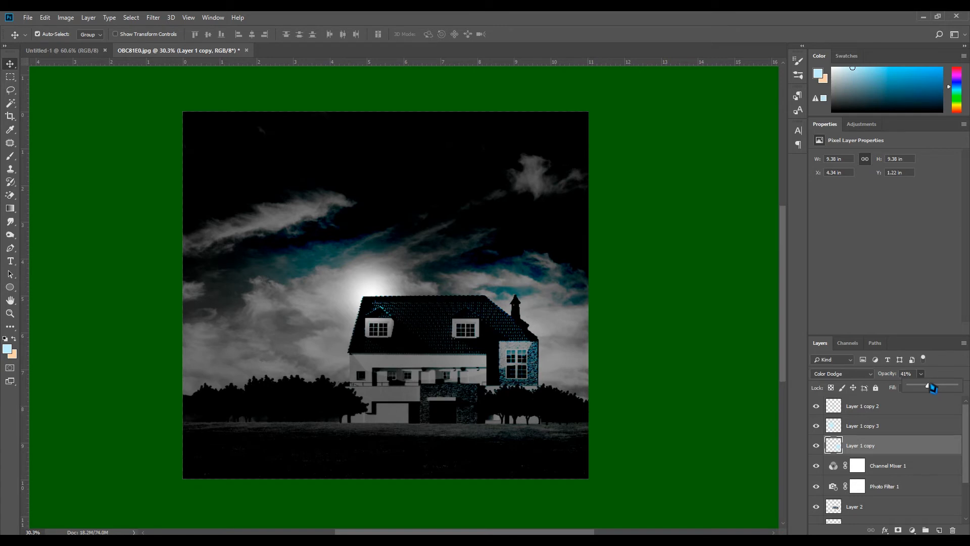
left_click(908, 374)
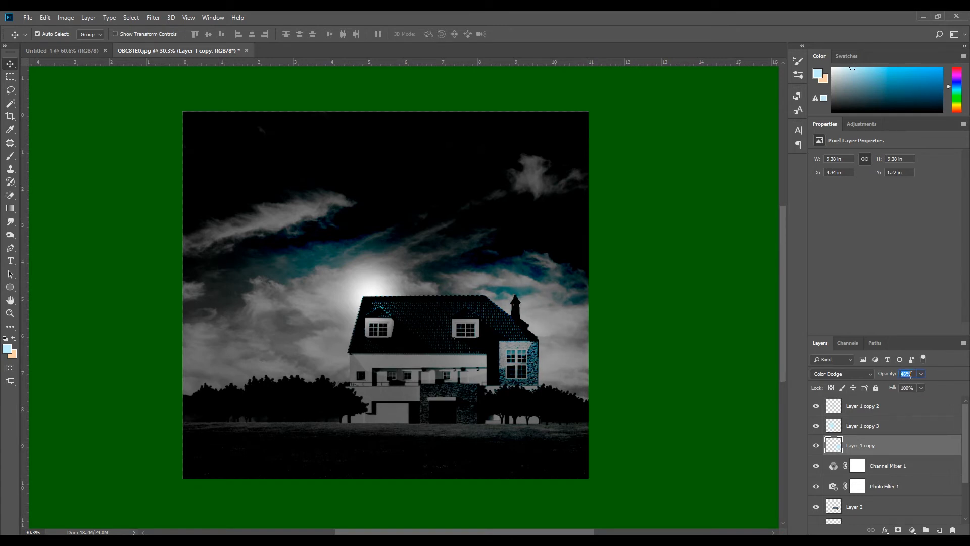
key("Up")
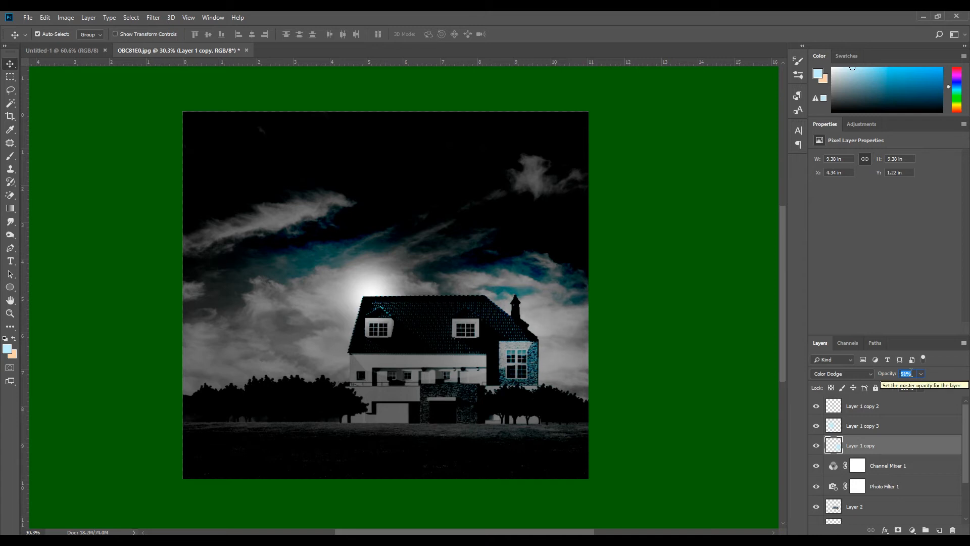
key("Return")
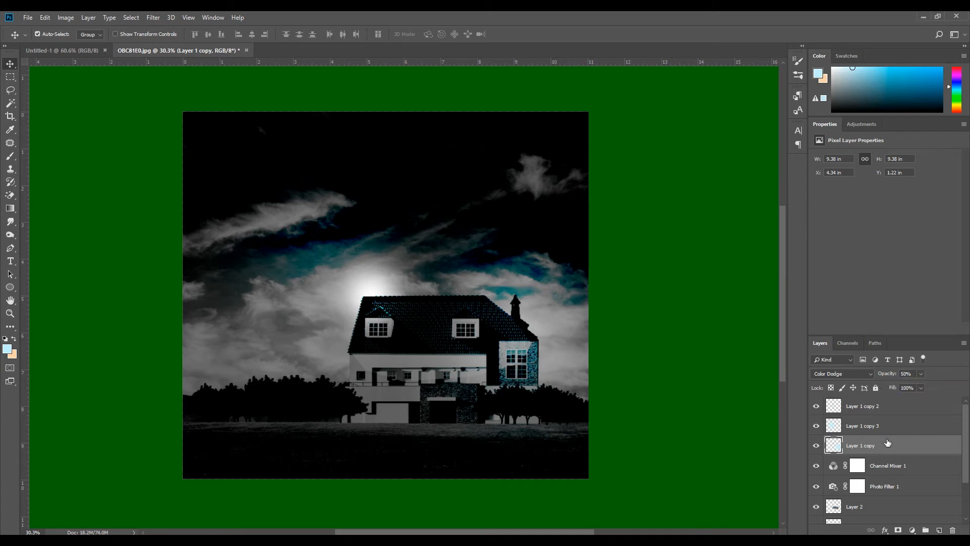
Duplicate the chimney-side glow, scale Layer 1 copy to about 4.19 in square and place it left of the house at about X 1.45 in, Y 4.08 in.
key("ctrl+t")
left_click_drag(557, 343, 580, 357)
key("Return")
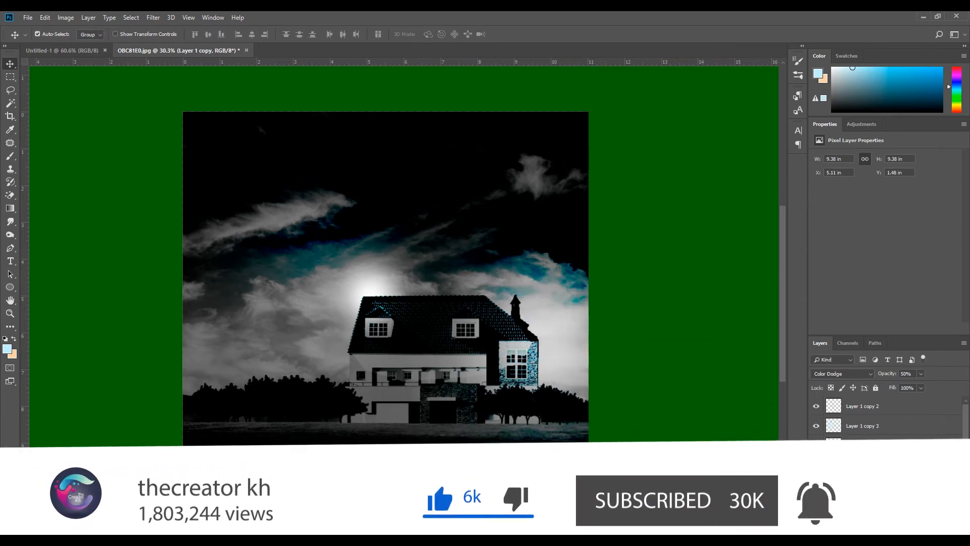
key("ctrl+t")
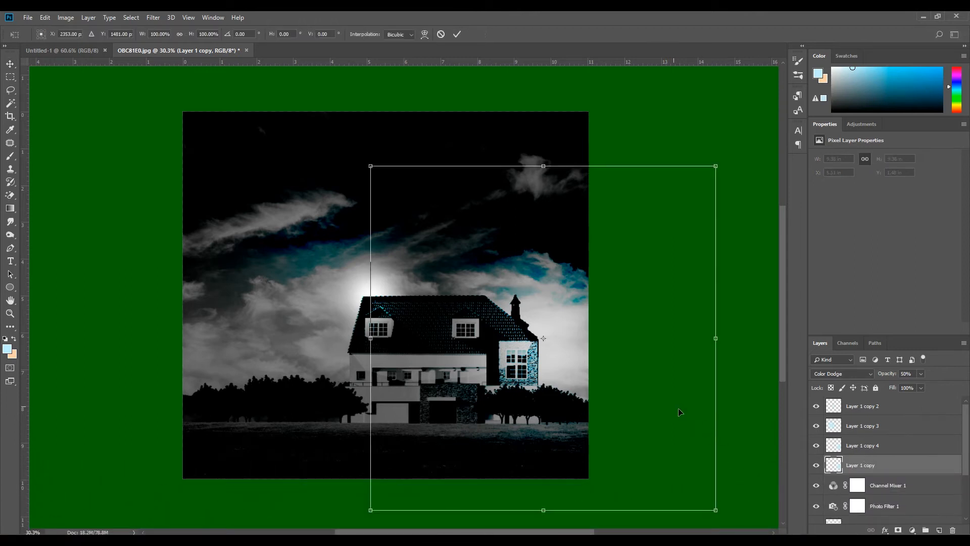
left_click_drag(501, 348, 292, 352)
left_click_drag(504, 514, 429, 407)
left_click_drag(369, 343, 316, 333)
key("Return")
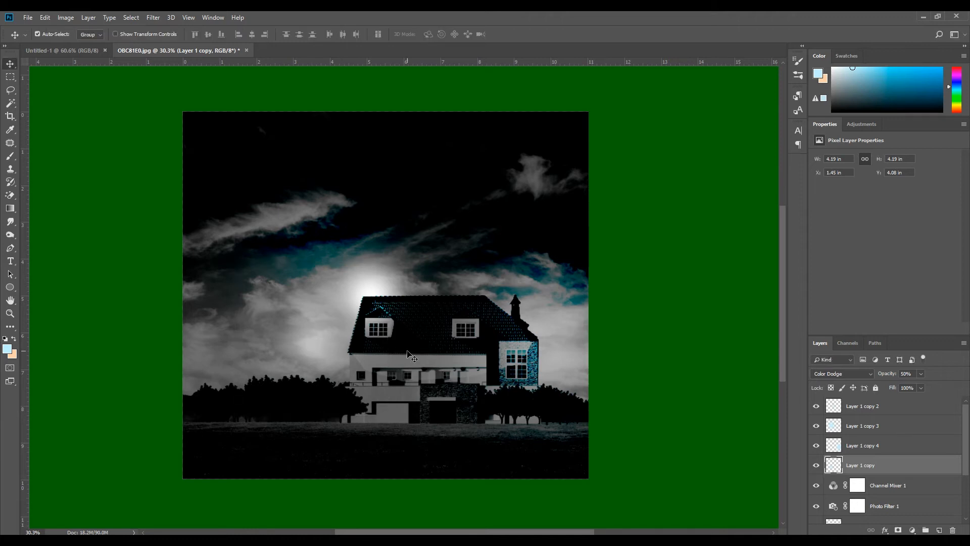
Inspect the combined glows around the house at several zoom levels and review the layer stack.
scroll(493, 348, "down", 1)
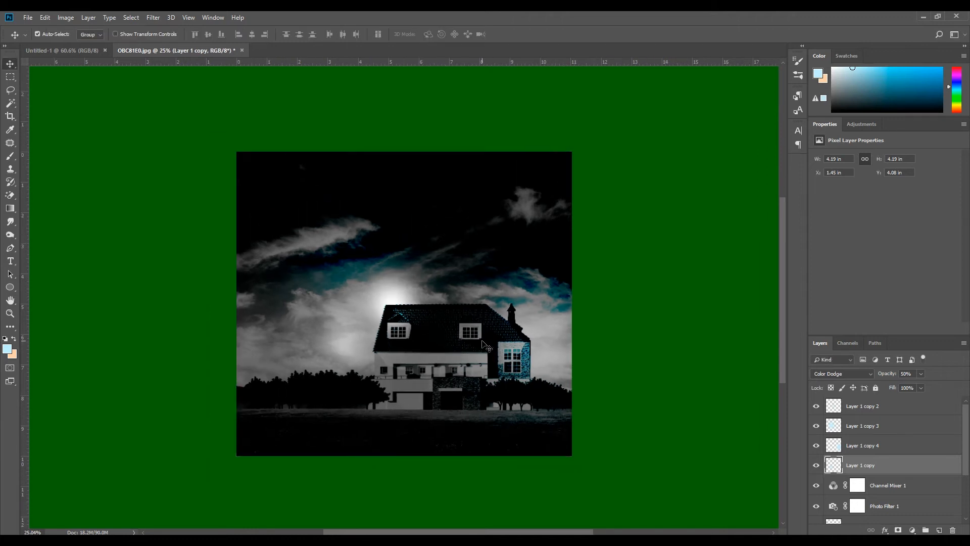
scroll(480, 335, "up", 2)
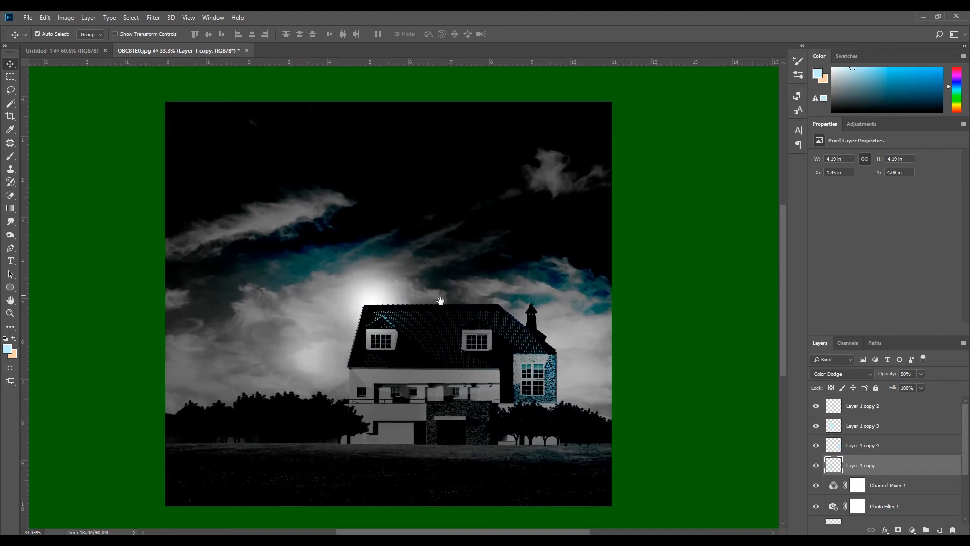
scroll(441, 303, "down", 1)
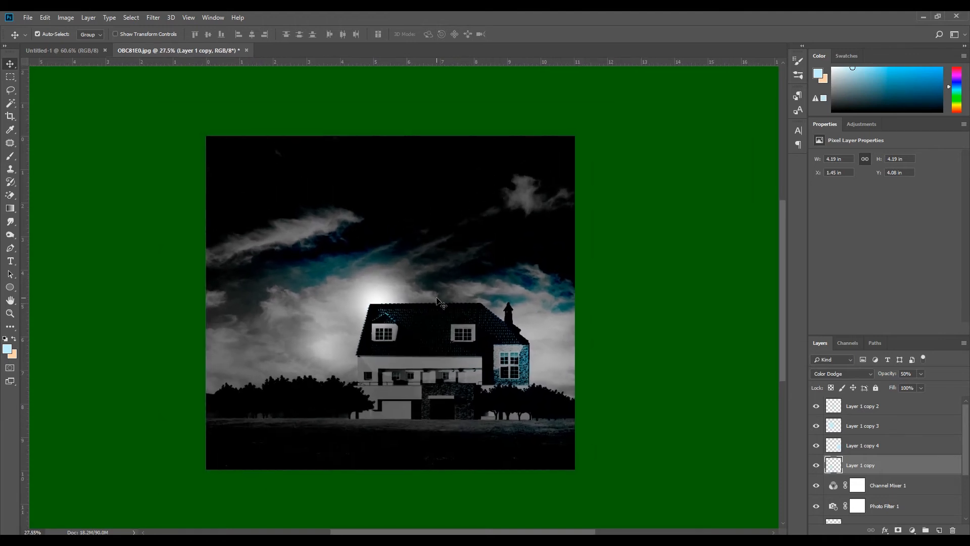
scroll(475, 308, "down", 1)
scroll(475, 308, "up", 1)
scroll(967, 423, "down", 1)
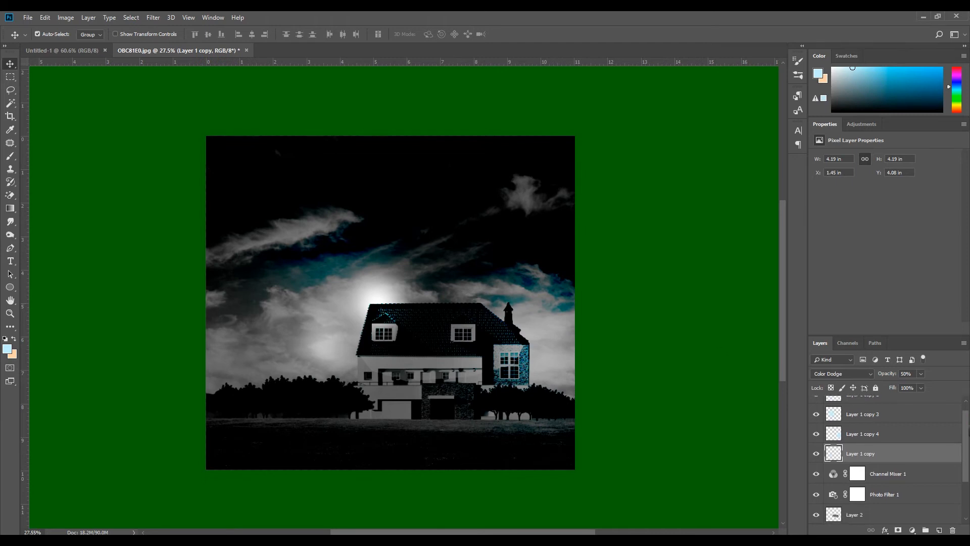
scroll(889, 454, "down", 1)
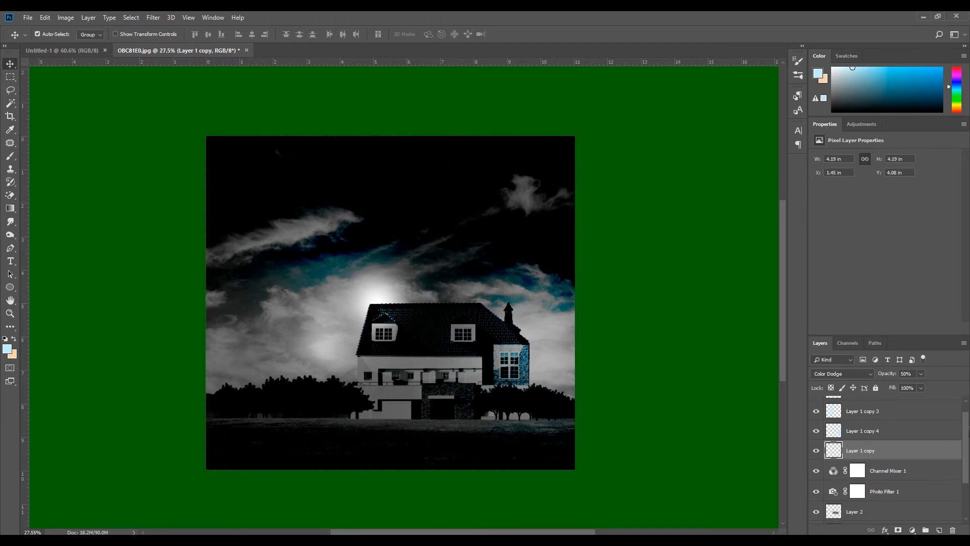
scroll(944, 454, "up", 1)
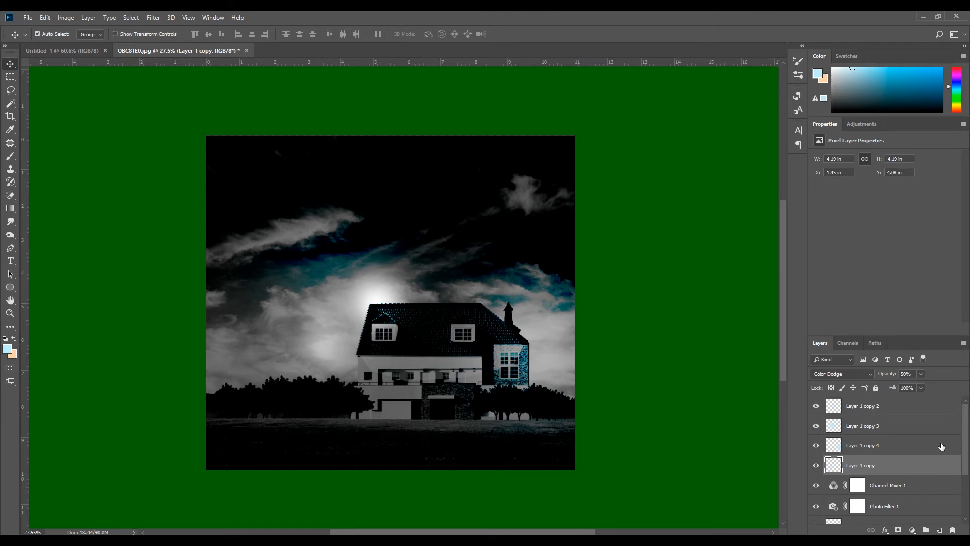
Toggle Layer 1 copy 3, Layer 1 copy 4, Layer 1 copy and Layer 1 copy 2 off and on to compare each glow's effect.
left_click(816, 426)
left_click(816, 426)
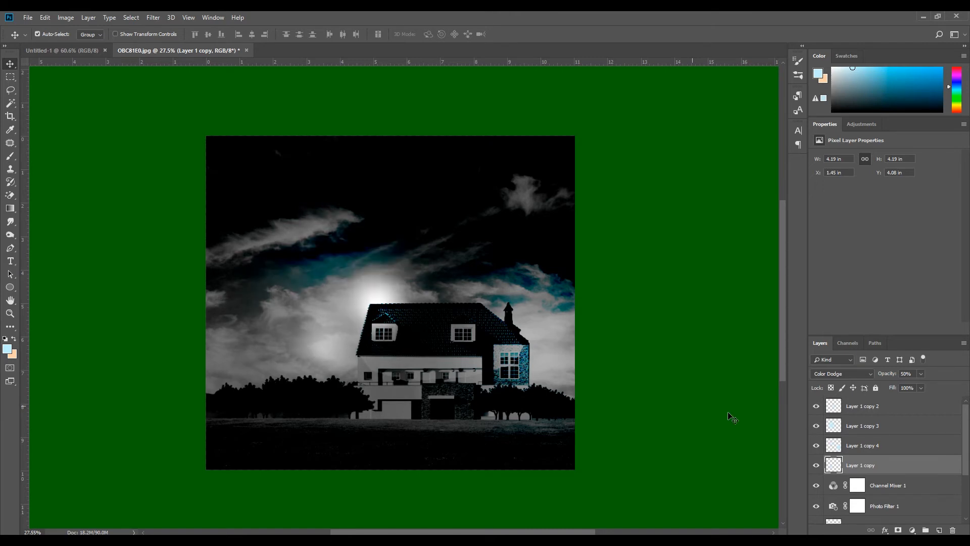
left_click(390, 297)
left_click(816, 426)
left_click(816, 445)
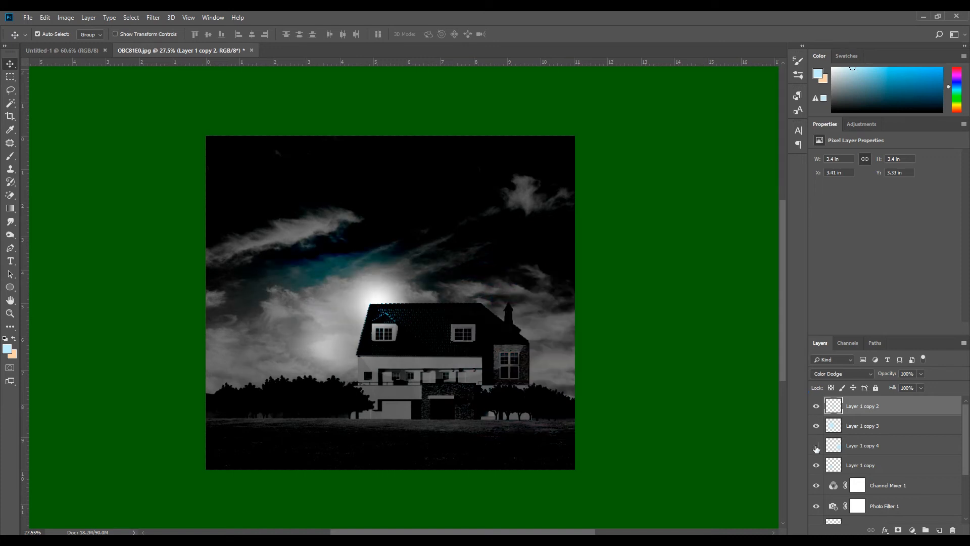
left_click(816, 446)
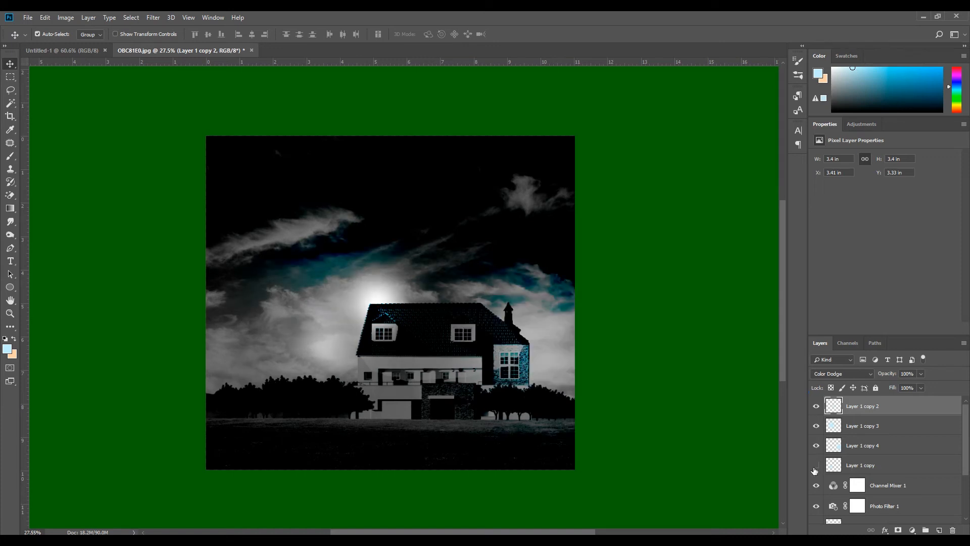
left_click(816, 465)
left_click(816, 426)
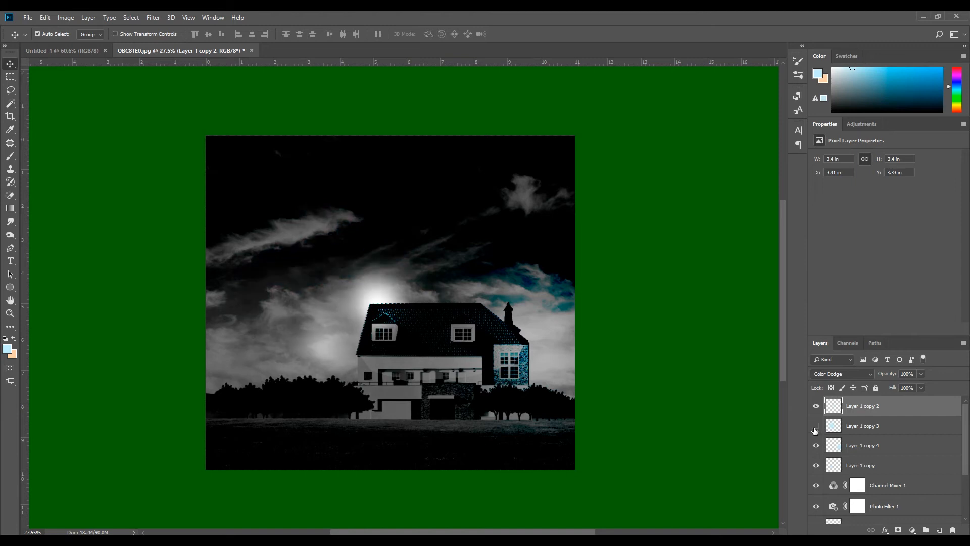
left_click(816, 426)
left_click(816, 406)
left_click(816, 405)
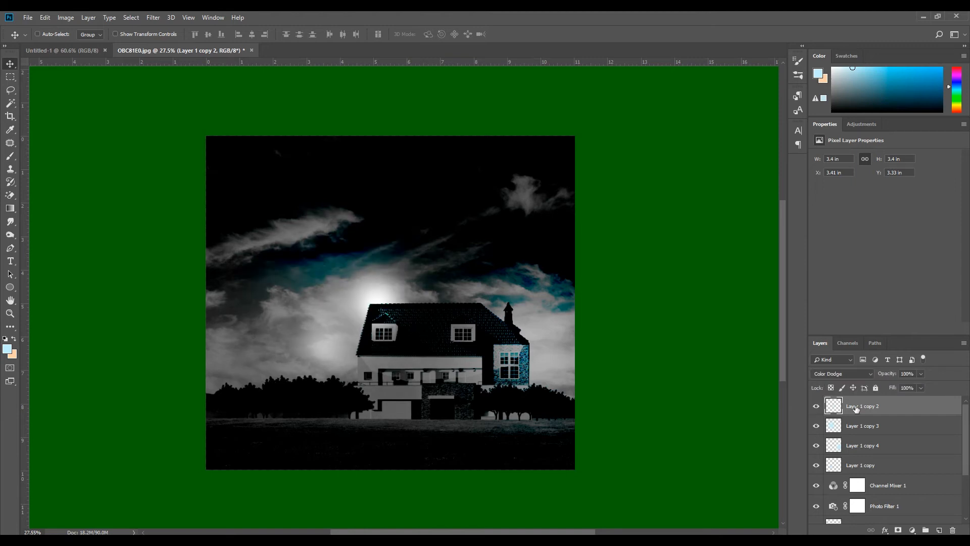
Duplicate the small moon glow layer, Layer 1 copy 2, to intensify the light behind the roof.
left_click_drag(855, 408, 940, 530)
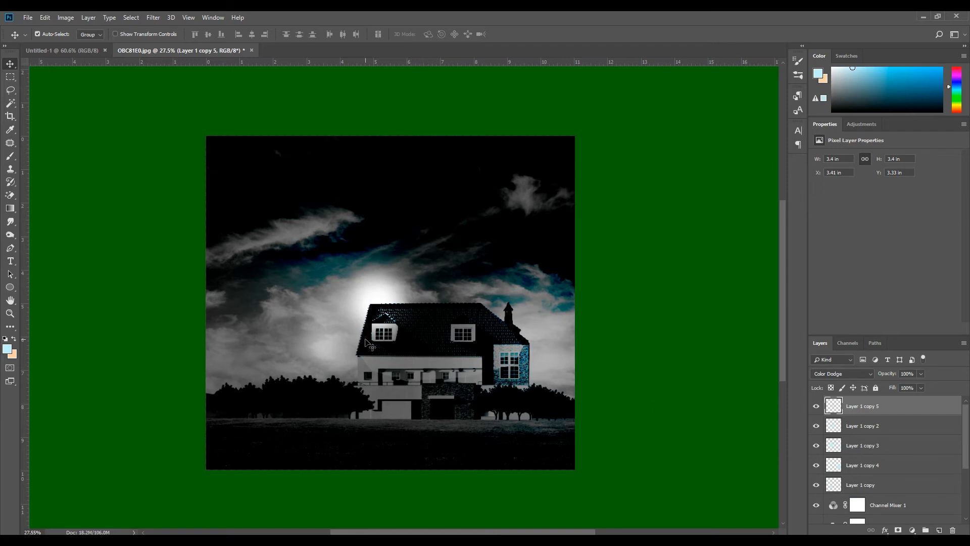
scroll(396, 351, "down", 1)
scroll(397, 351, "up", 1)
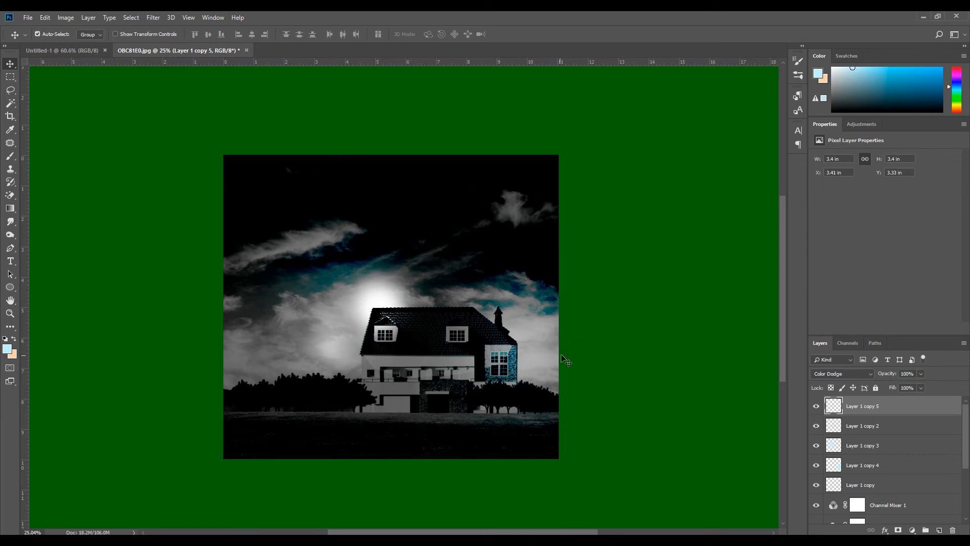
left_click_drag(373, 370, 366, 372)
Sample gray points for the Curves 1 adjustment on the lawn, the house's lower wall and the roof.
scroll(967, 426, "down", 3)
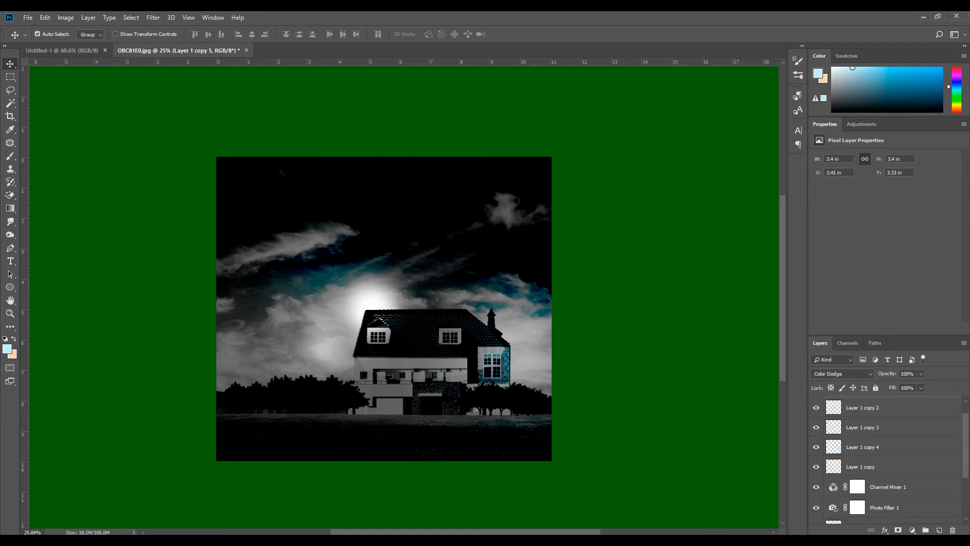
scroll(889, 459, "down", 1)
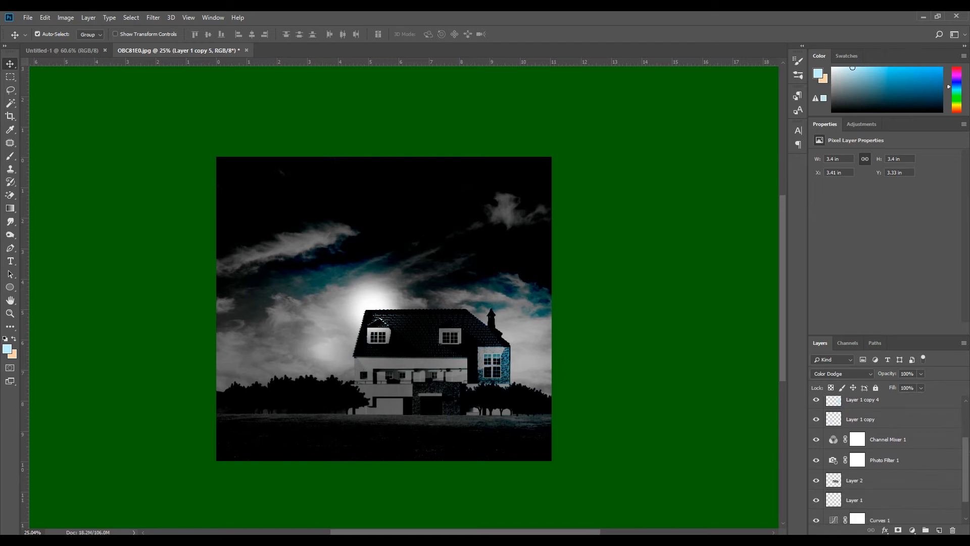
scroll(889, 460, "up", 1)
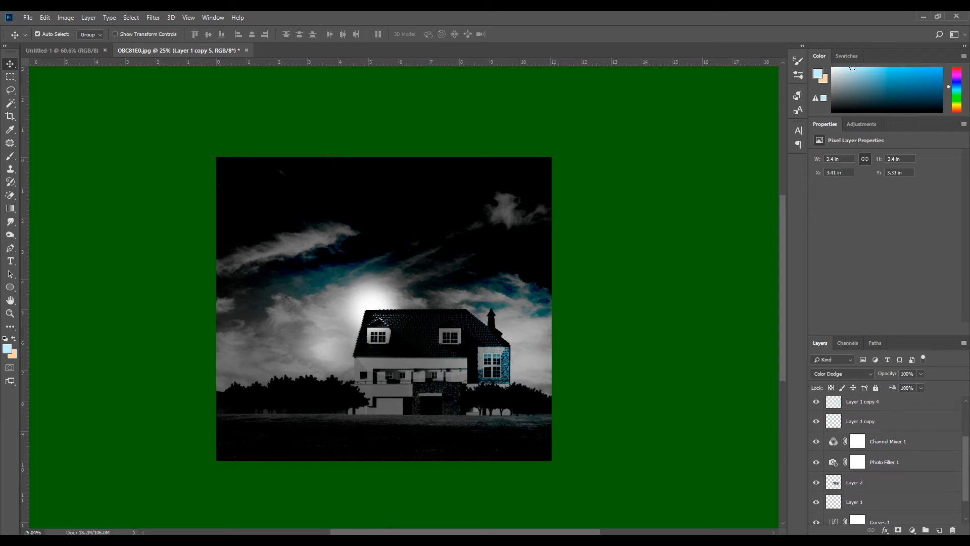
scroll(878, 467, "down", 2)
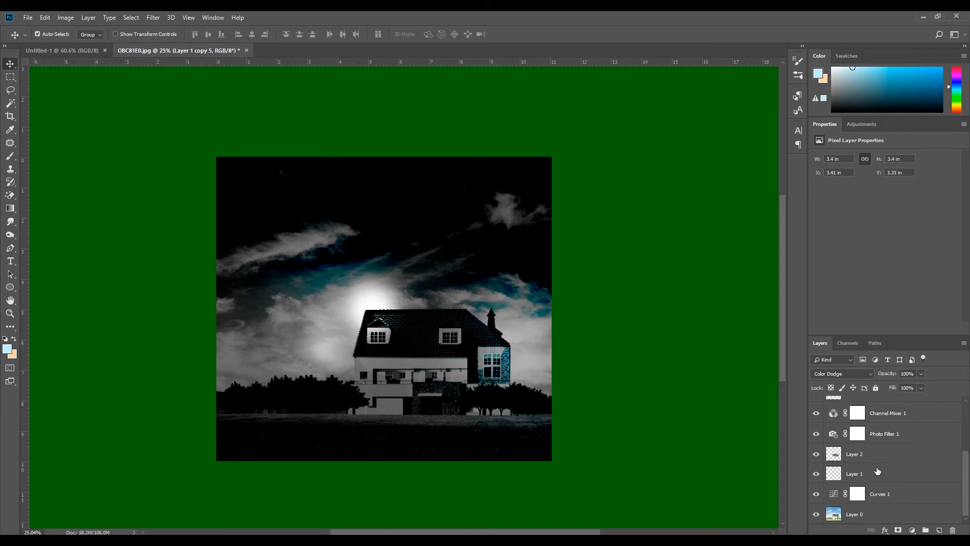
left_click(832, 494)
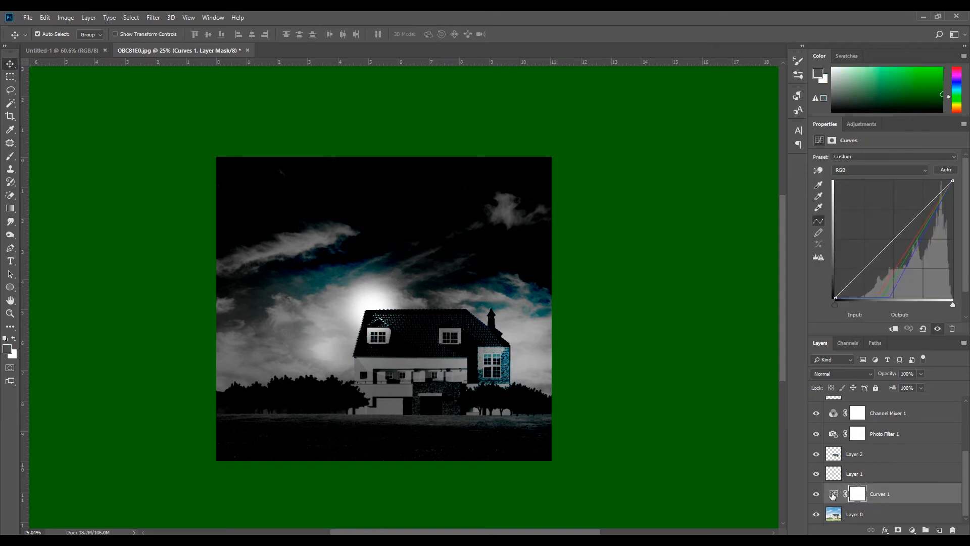
left_click(819, 200)
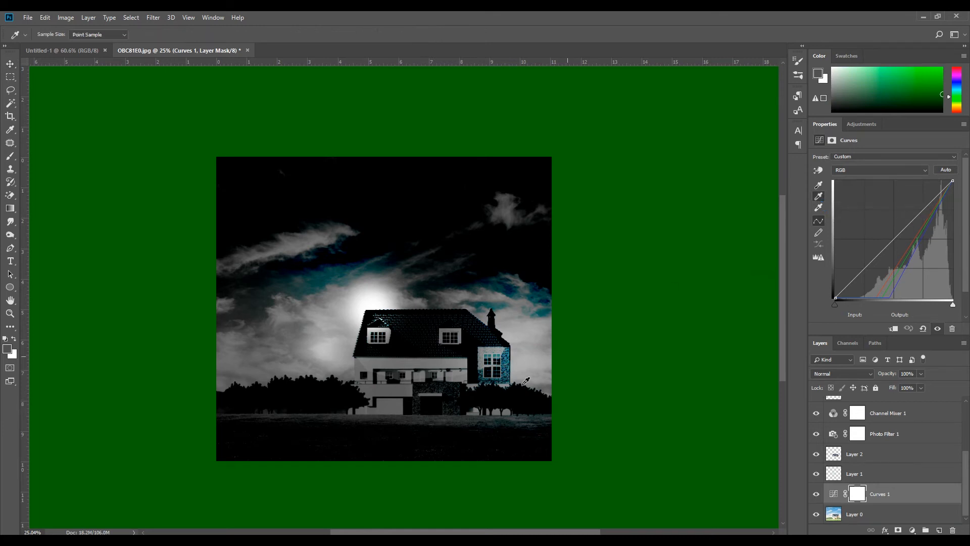
left_click(427, 442)
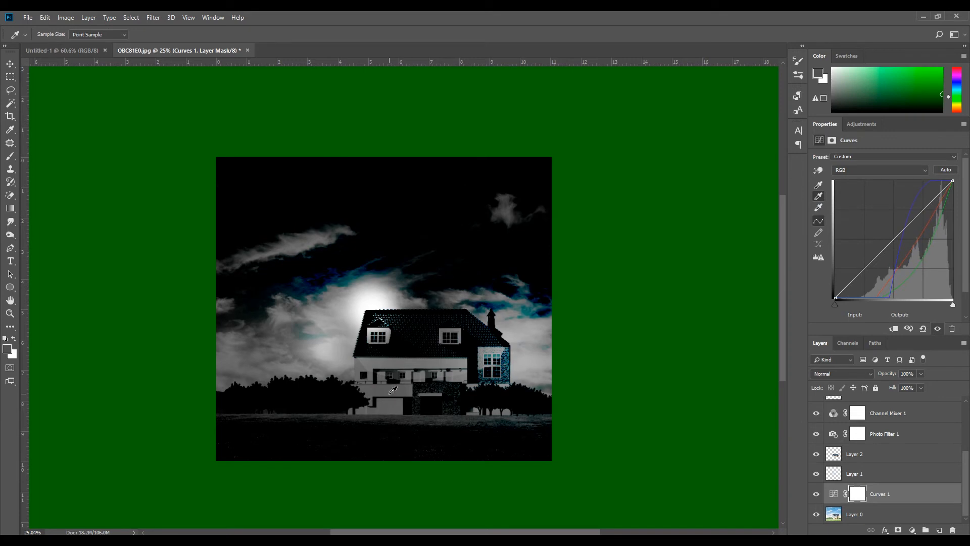
left_click(390, 392)
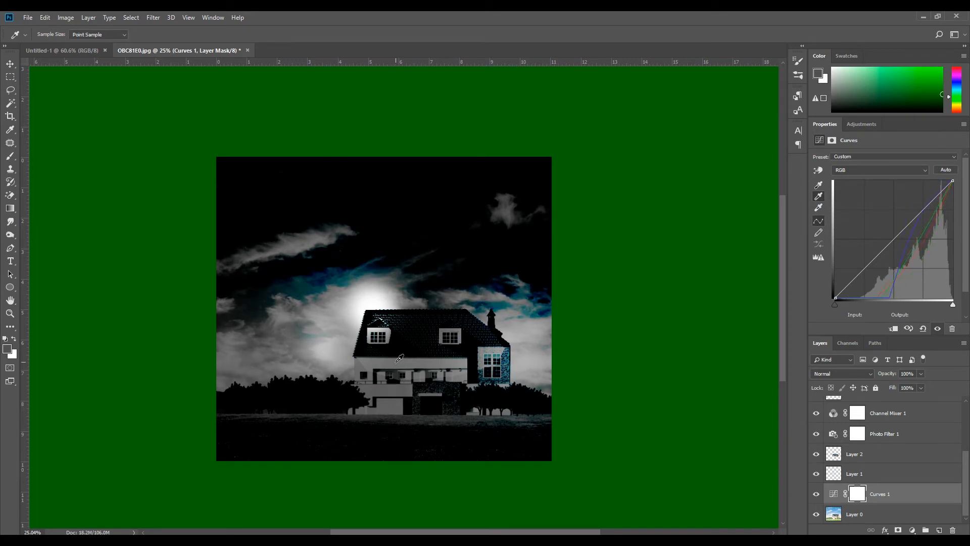
left_click(410, 340)
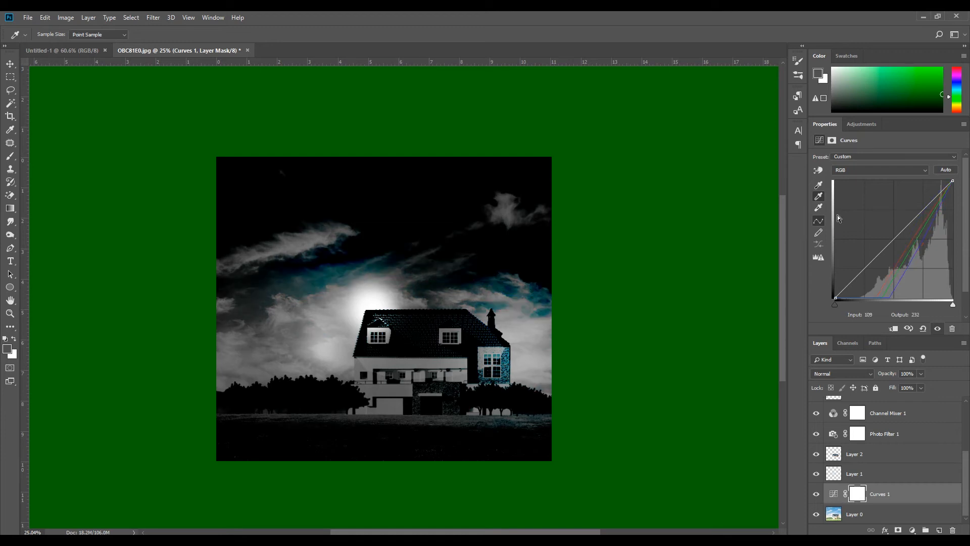
Sample white points for Curves 1 on the roof, finishing with the pale lower wall beside the stone section.
left_click(818, 208)
left_click(420, 346)
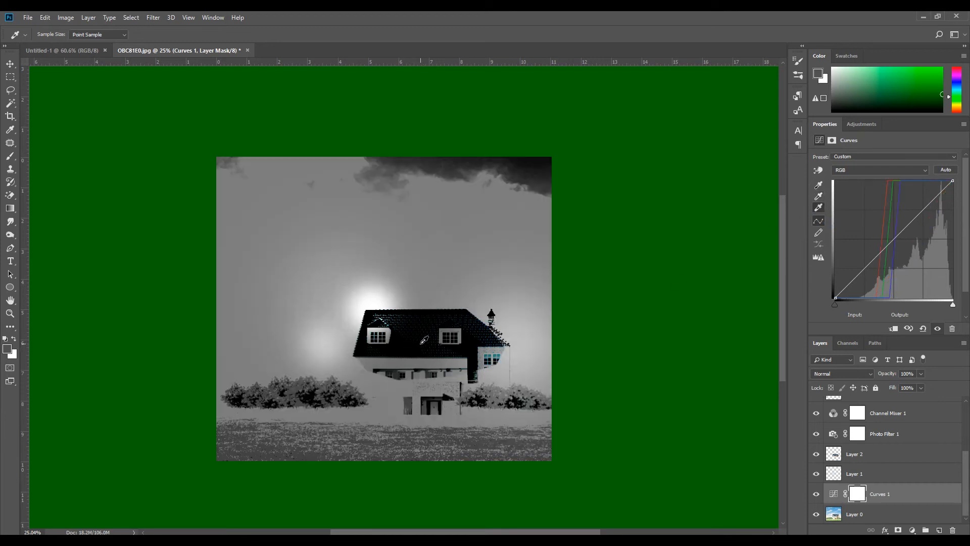
left_click(448, 317)
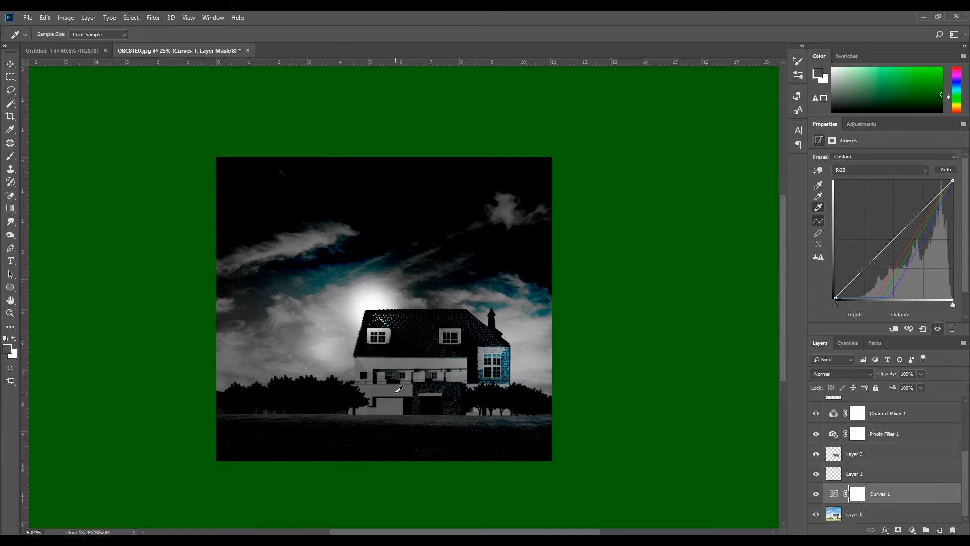
left_click(399, 388)
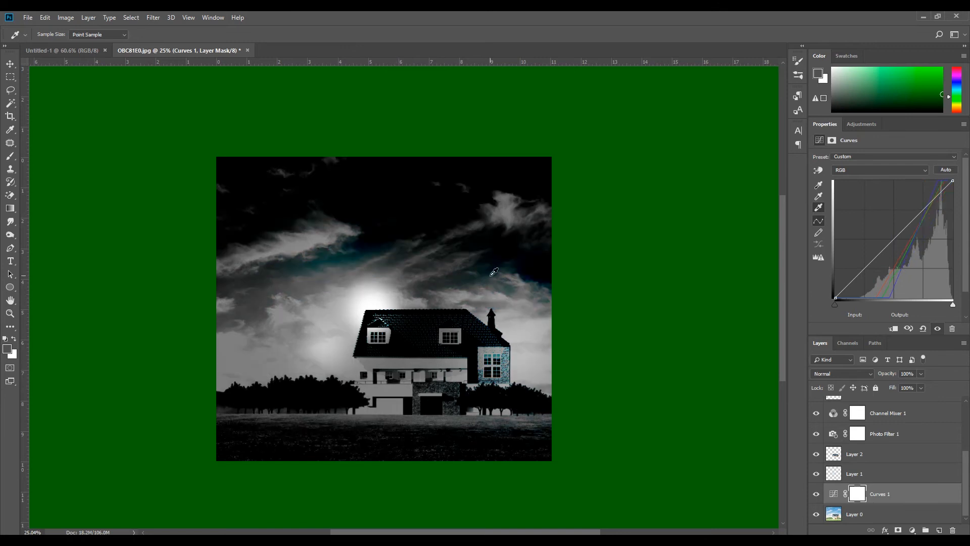
left_click(10, 64)
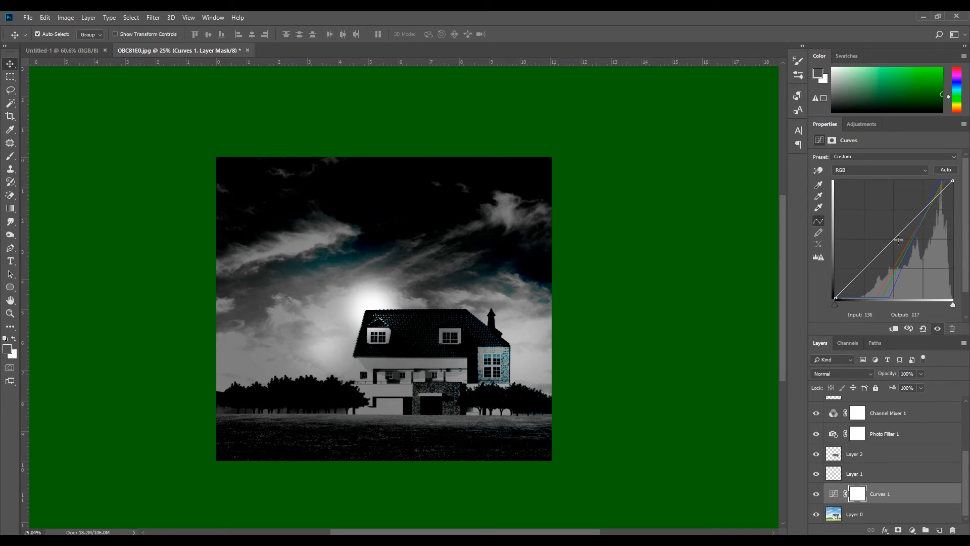
Lower the upper point of the Curves 1 Green channel to Output 220 at Input 235 with on-image adjustment.
left_click(925, 172)
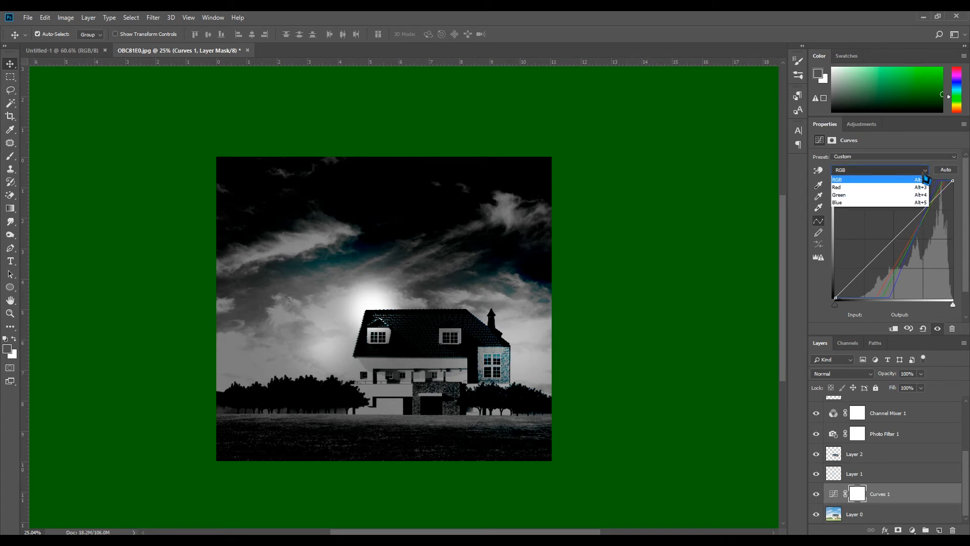
left_click(862, 195)
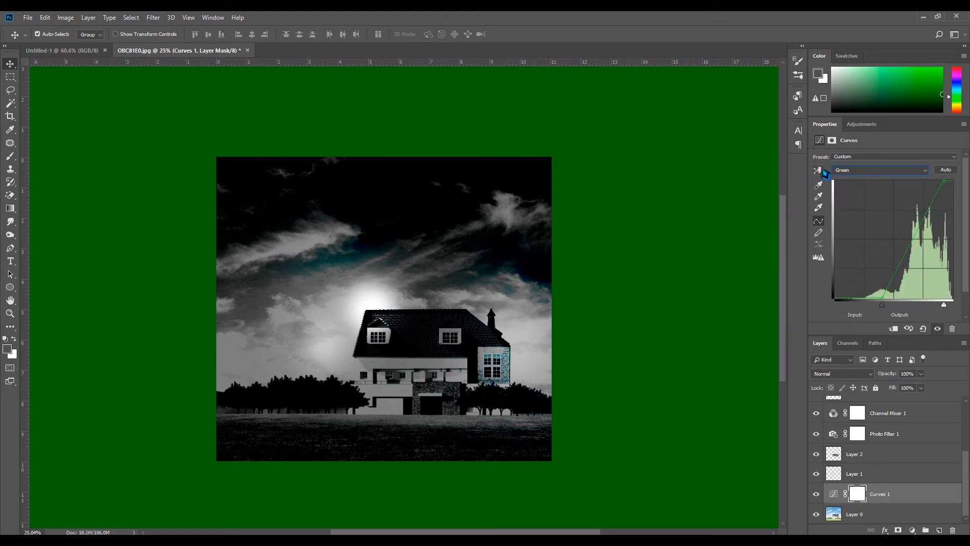
left_click(819, 170)
mouse_move(397, 387)
left_mouse_down()
mouse_move(396, 354)
mouse_move(393, 457)
mouse_move(400, 381)
left_mouse_up()
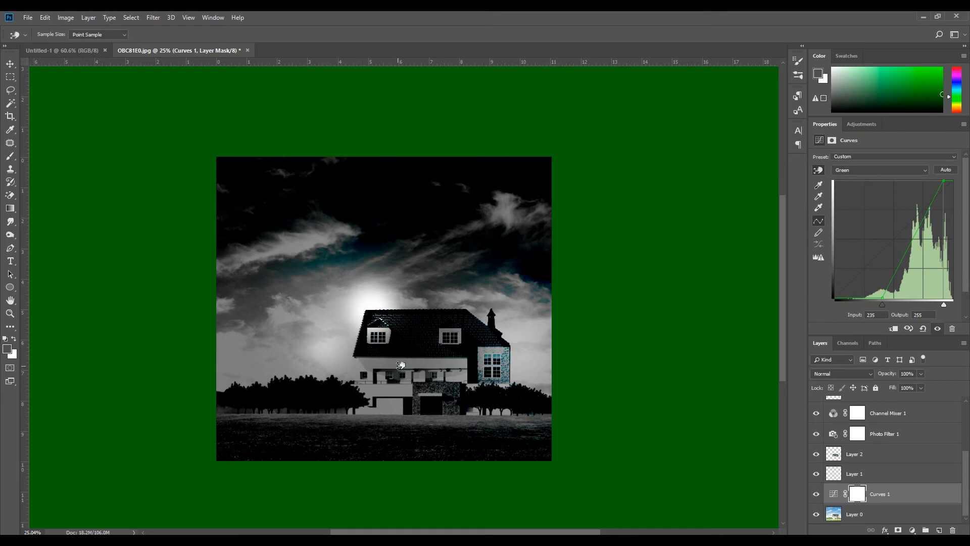
left_click(402, 376)
left_click_drag(409, 359, 408, 379)
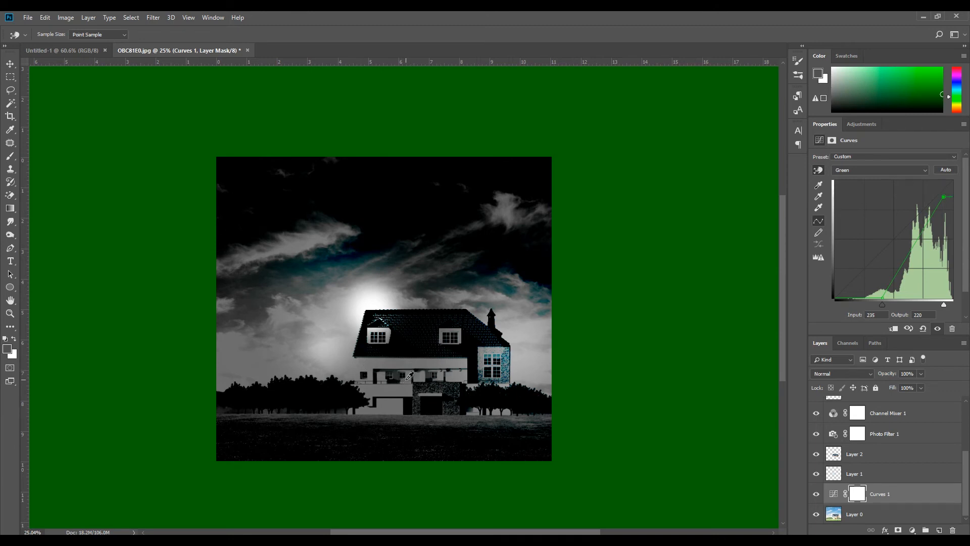
left_click(10, 63)
Toggle Layer 1 copy 5 off and on to compare the effect of the duplicated moon glow.
left_click_drag(477, 321, 480, 328)
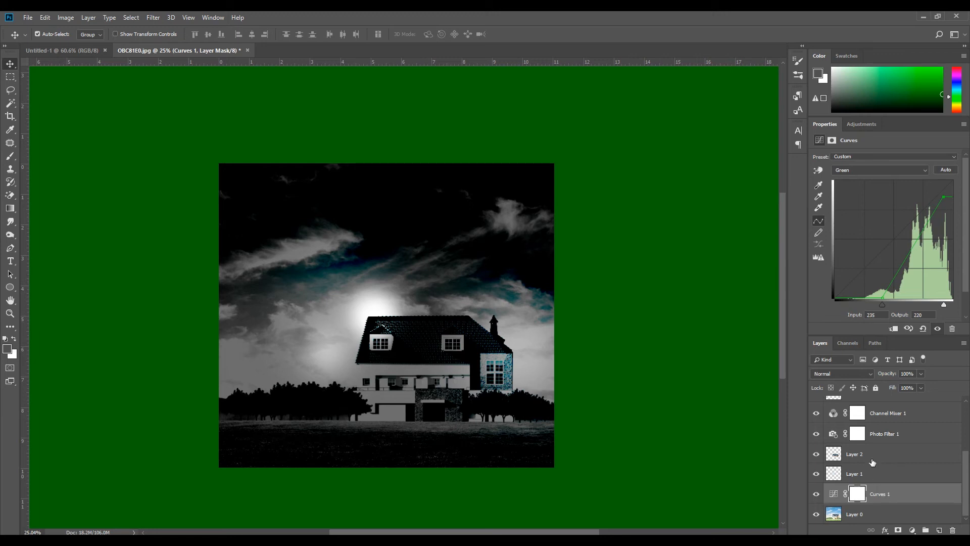
scroll(867, 445, "up", 5)
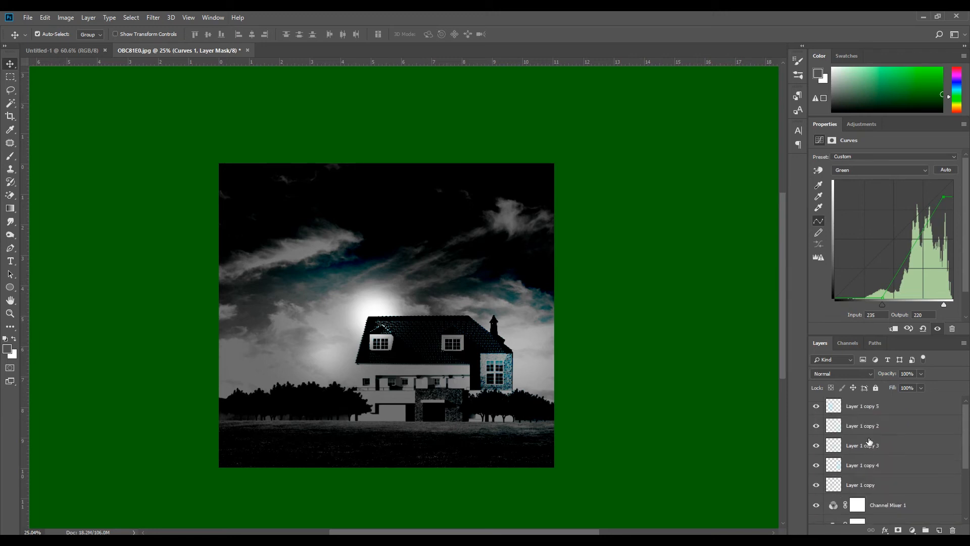
left_click(815, 406)
left_click(815, 406)
left_click_drag(502, 370, 496, 367)
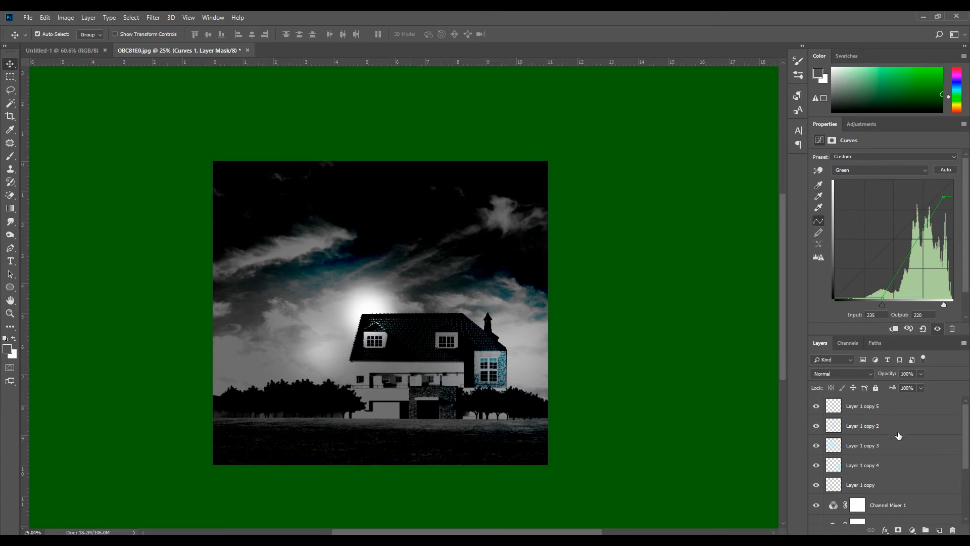
Set the blend mode of Layer 0 to Soft Light and add a new empty layer directly above it.
scroll(892, 455, "down", 2)
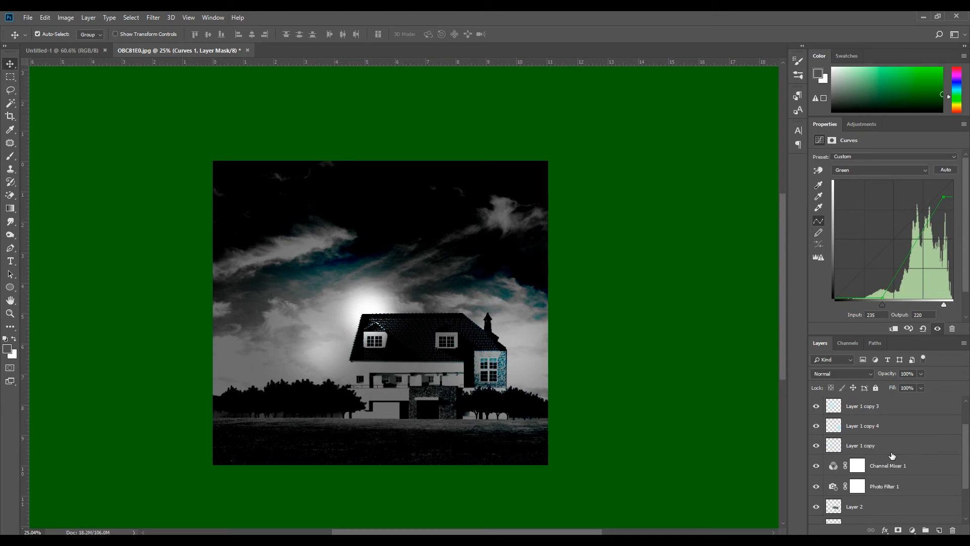
scroll(866, 473, "down", 3)
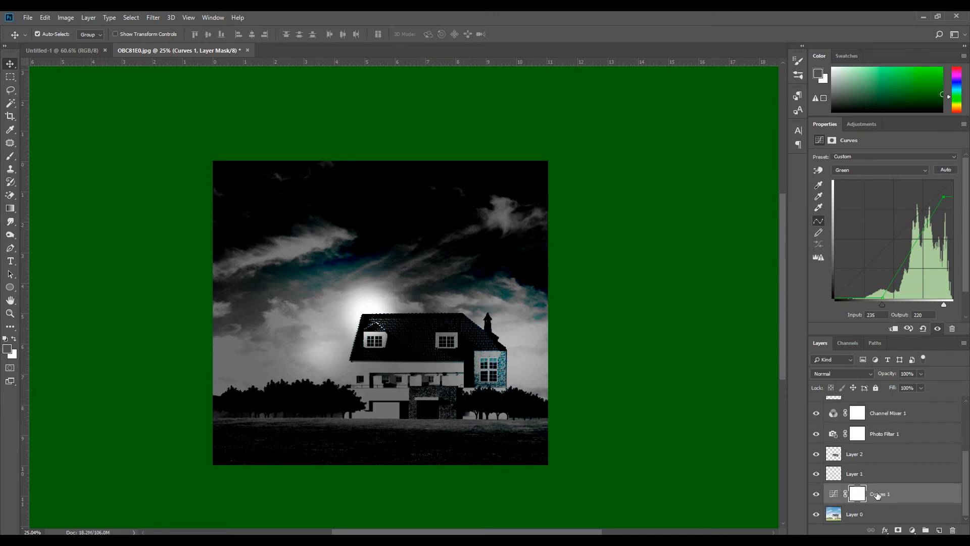
left_click(873, 514)
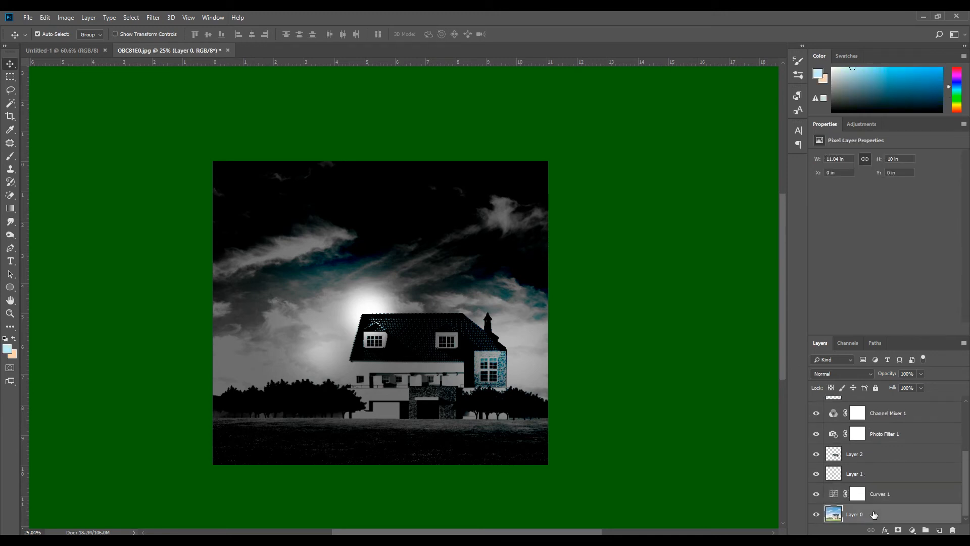
left_click(855, 376)
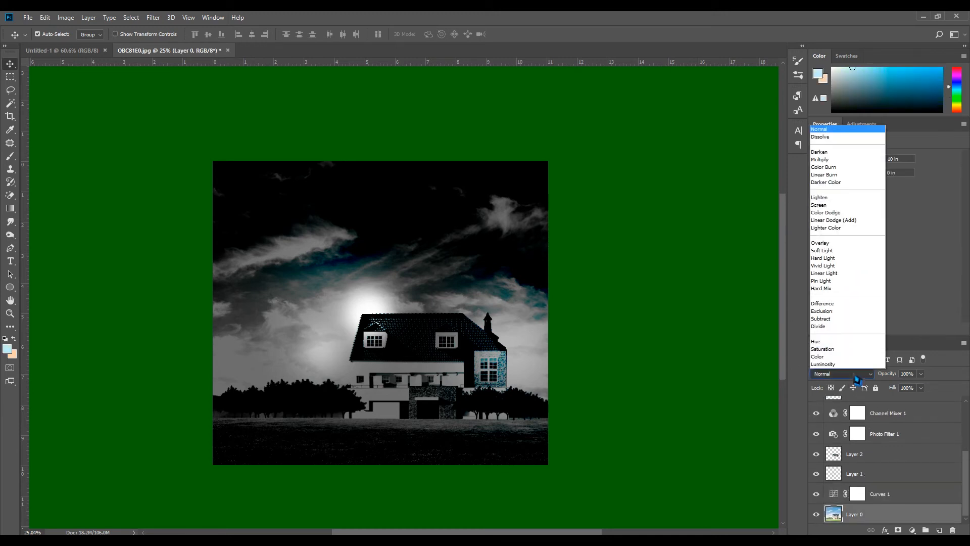
left_click(829, 251)
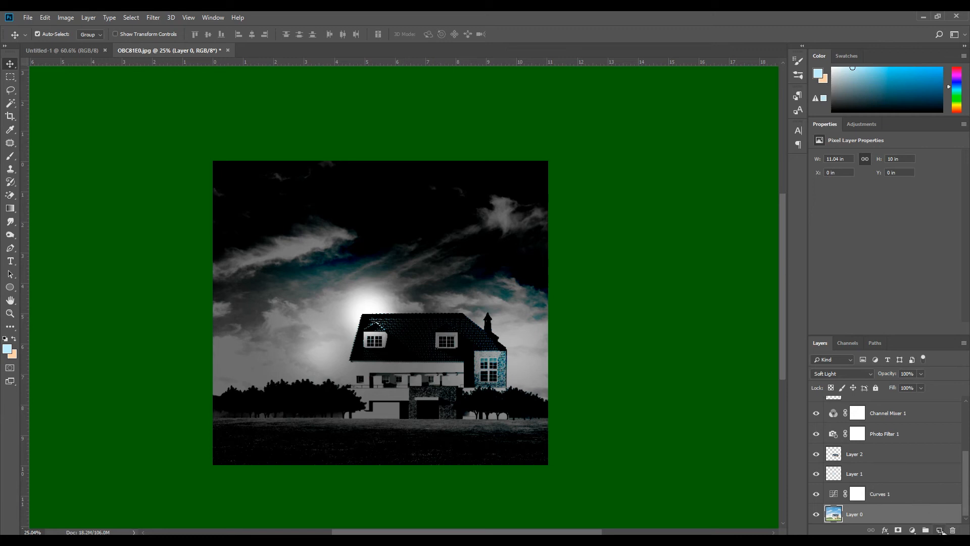
left_click(939, 530)
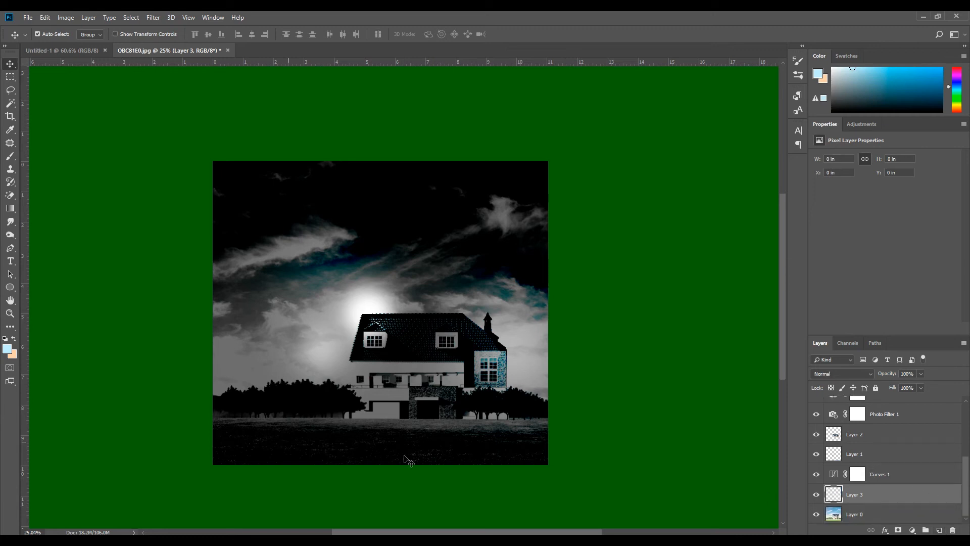
left_click(10, 156)
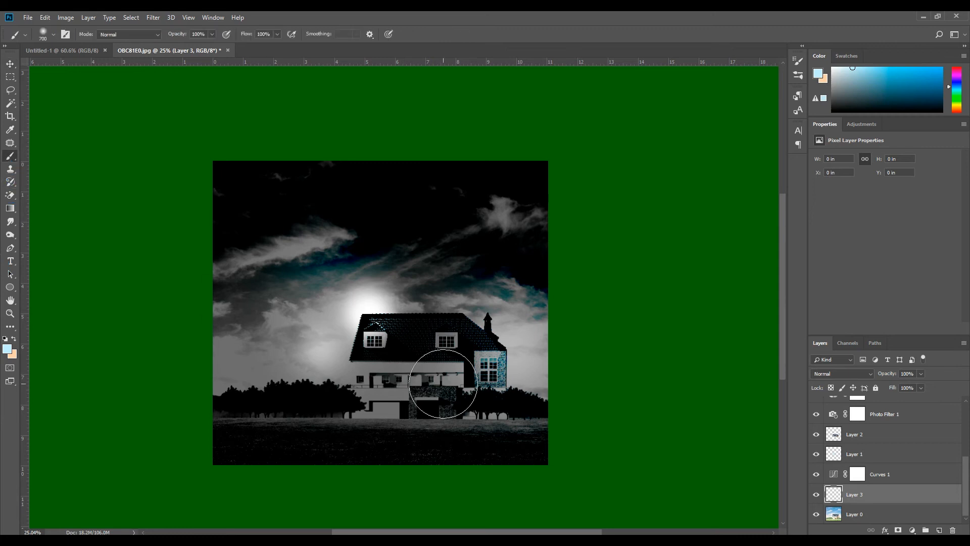
left_click(368, 433)
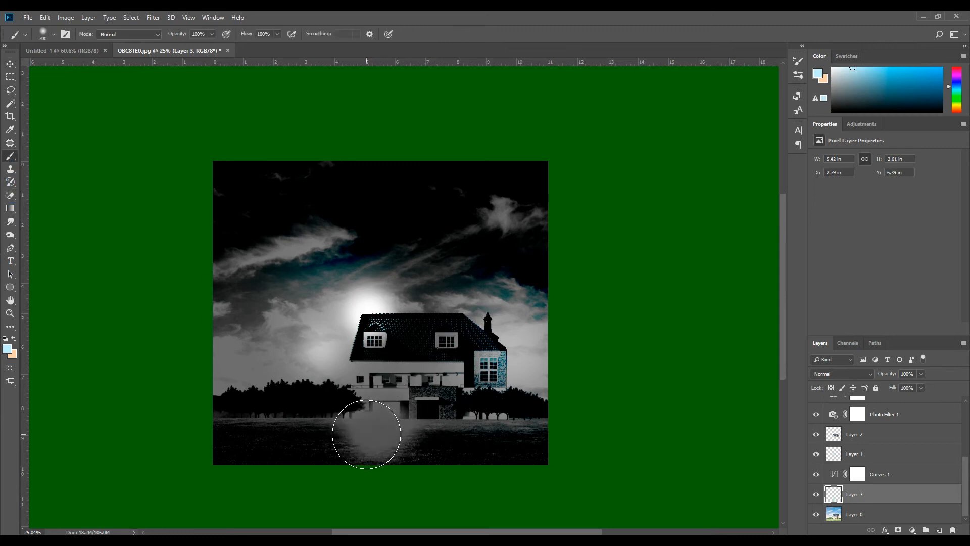
key("ctrl+z")
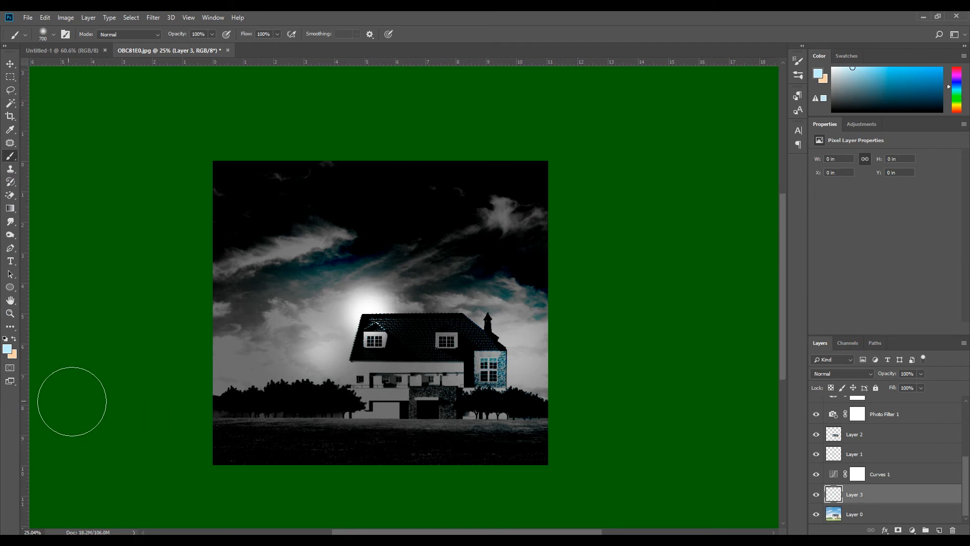
Set the foreground color to the near-white f3f3f3.
key("i")
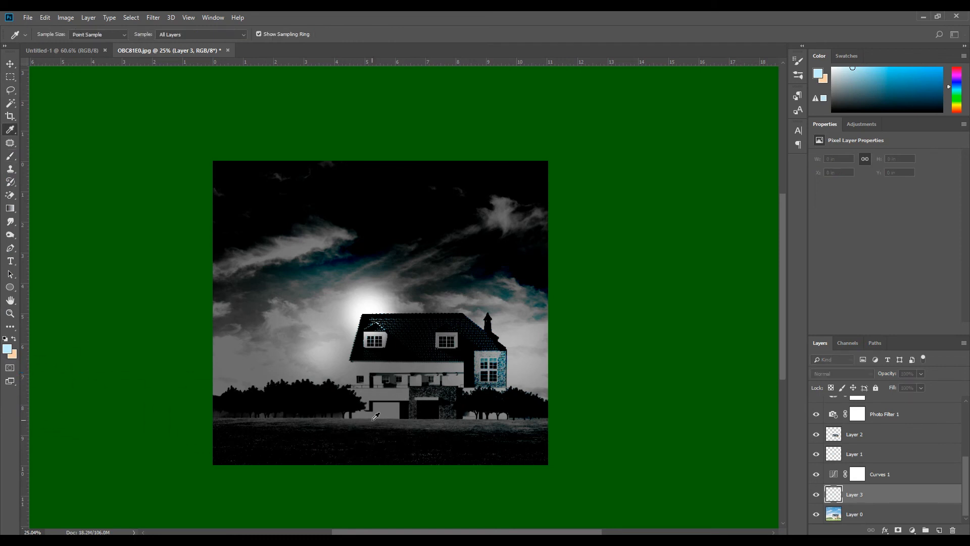
type("d9eff7")
left_click_drag(566, 330, 548, 329)
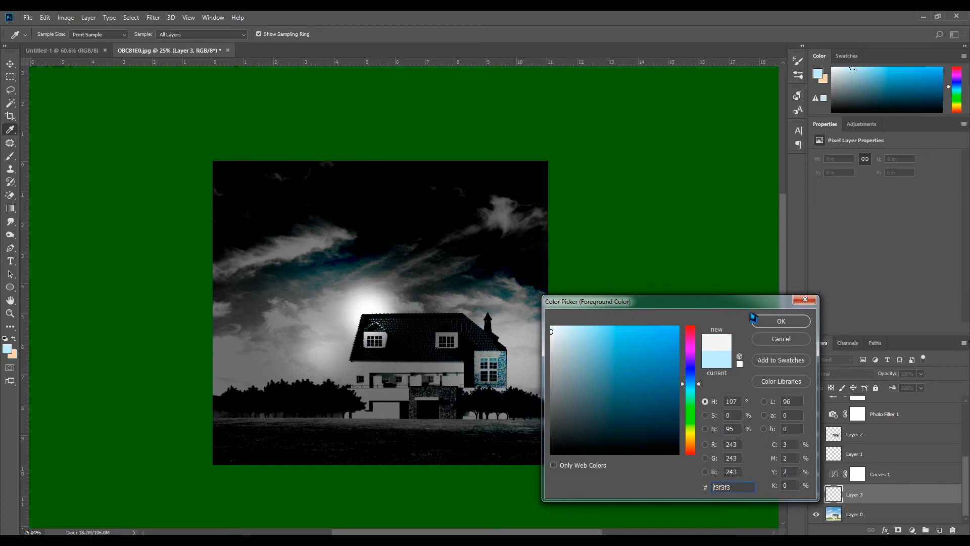
left_click(764, 321)
Paint faint light across the lawn on Layer 3 with the brush at size 1000 and 5% opacity.
key("b")
key("bracketright")
key("bracketright")
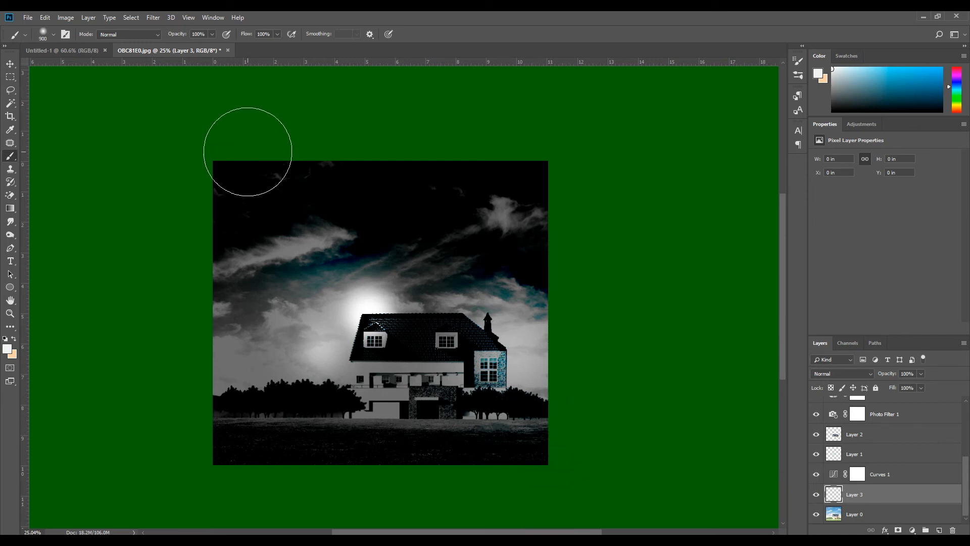
left_click(212, 34)
left_click_drag(213, 44, 167, 48)
left_click(200, 34)
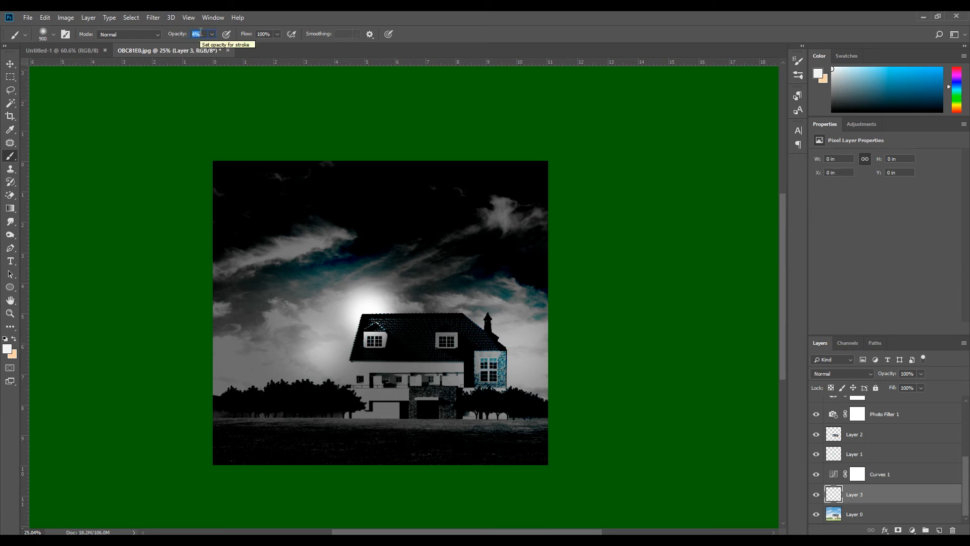
key("Return")
key("bracketright")
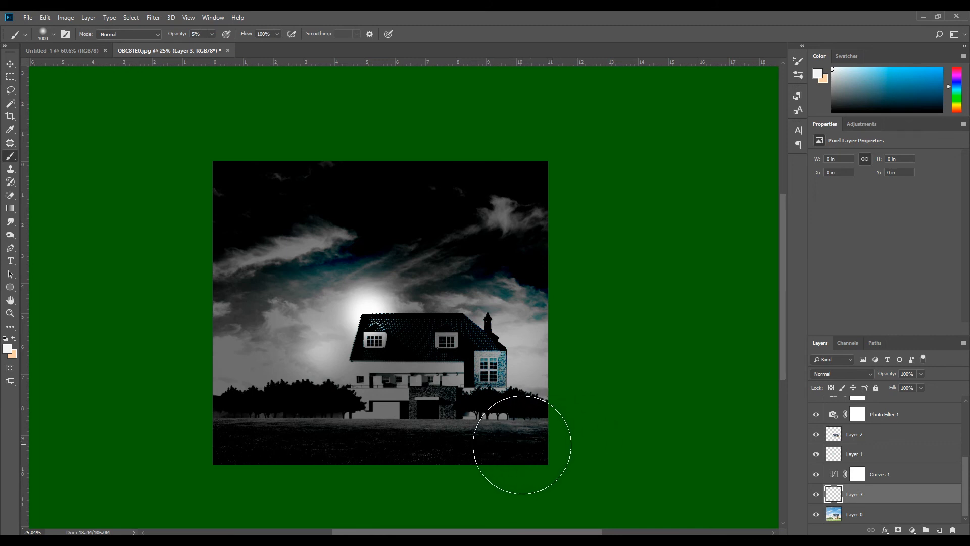
mouse_move(464, 446)
left_mouse_down()
mouse_move(202, 449)
mouse_move(558, 465)
left_mouse_up()
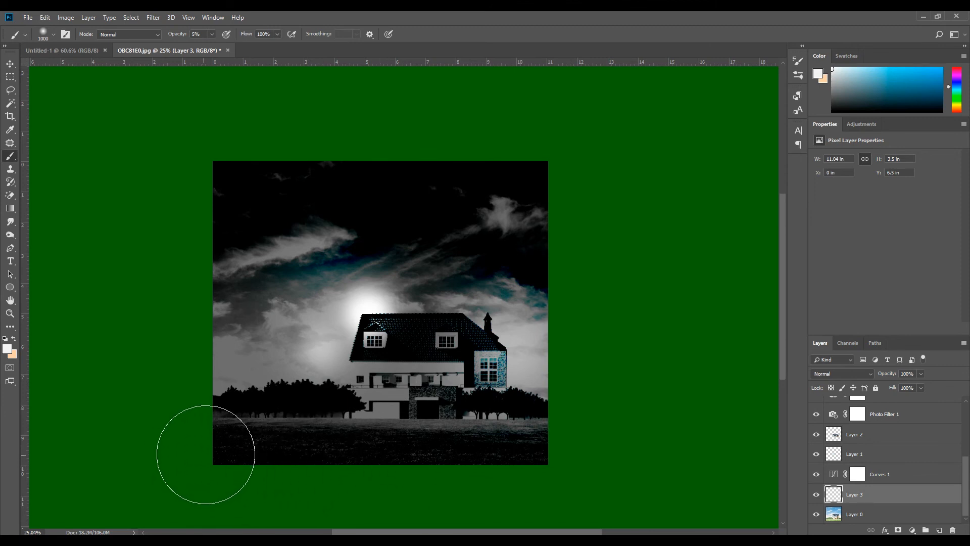
Set the foreground color to pure white, ffffff.
left_click(9, 353)
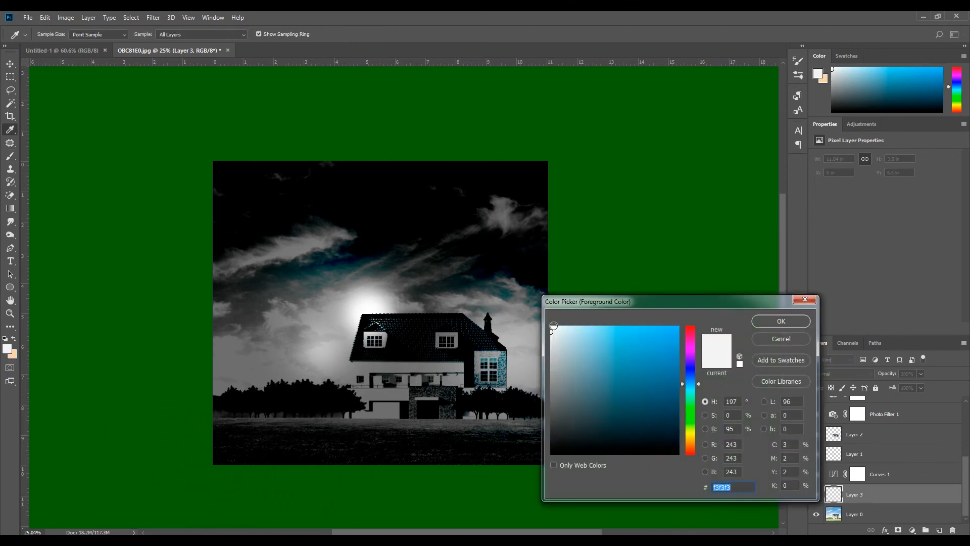
left_click_drag(551, 342, 551, 328)
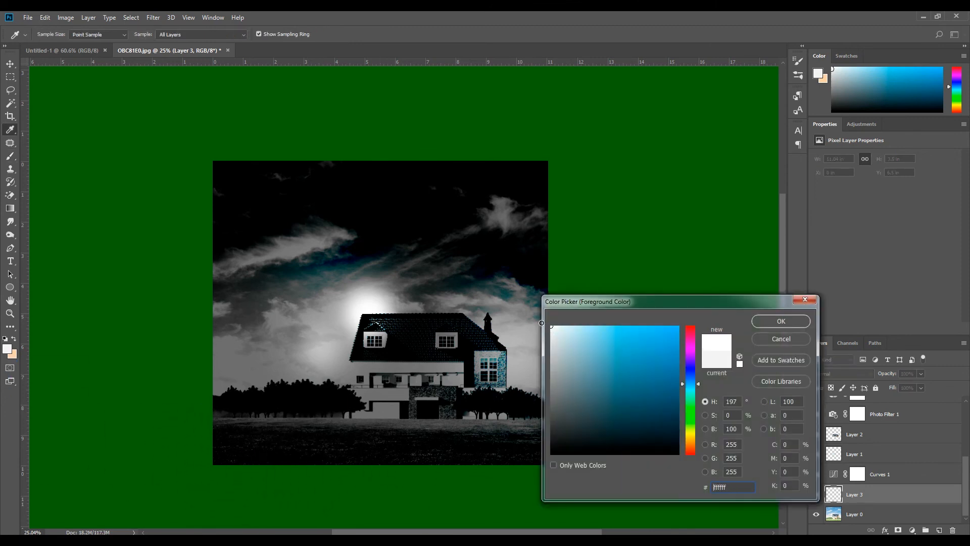
left_click(781, 321)
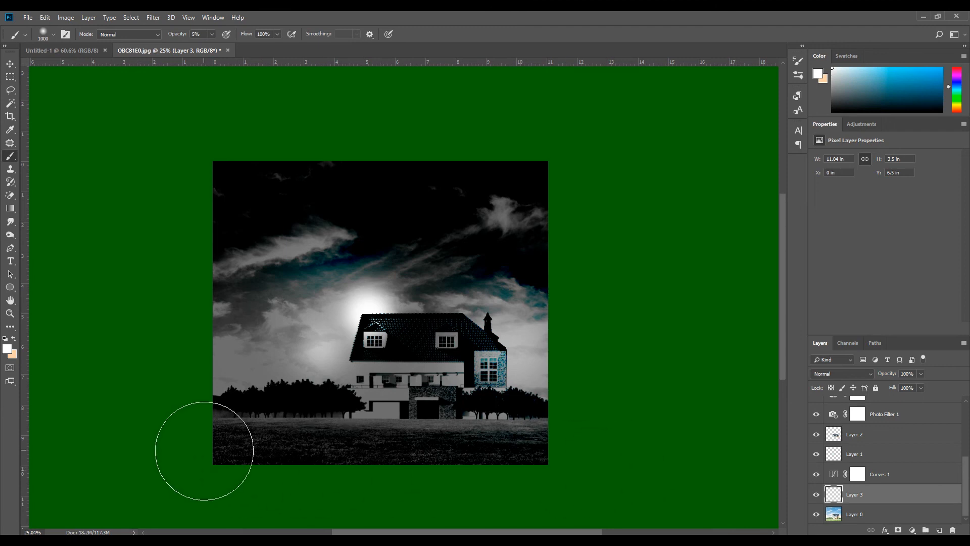
Paint faint white light over the lawn and the dark upper sky on Layer 3 with the 1000 px brush at 5% opacity.
mouse_move(532, 187)
left_mouse_down()
mouse_move(150, 181)
mouse_move(368, 207)
mouse_move(214, 217)
mouse_move(380, 212)
mouse_move(525, 169)
left_mouse_up()
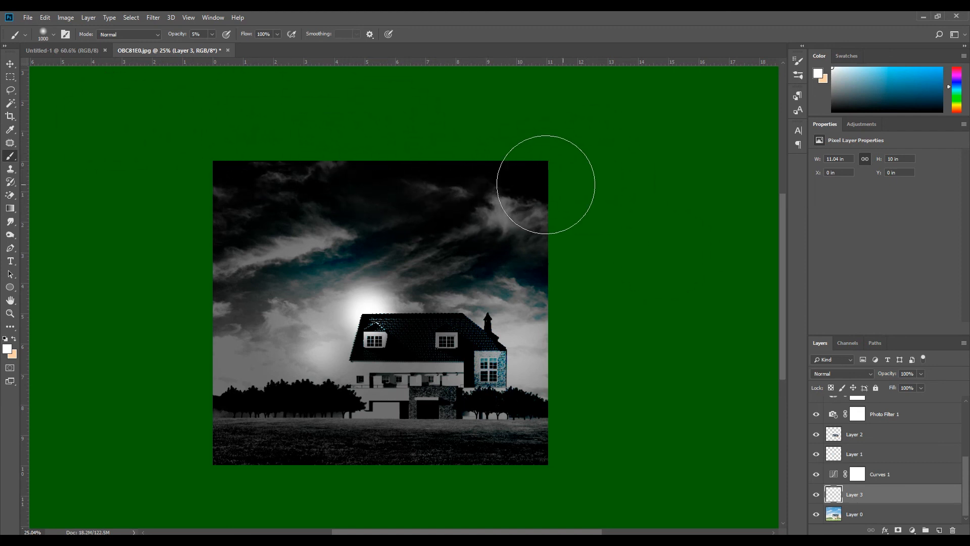
scroll(634, 263, "down", 1)
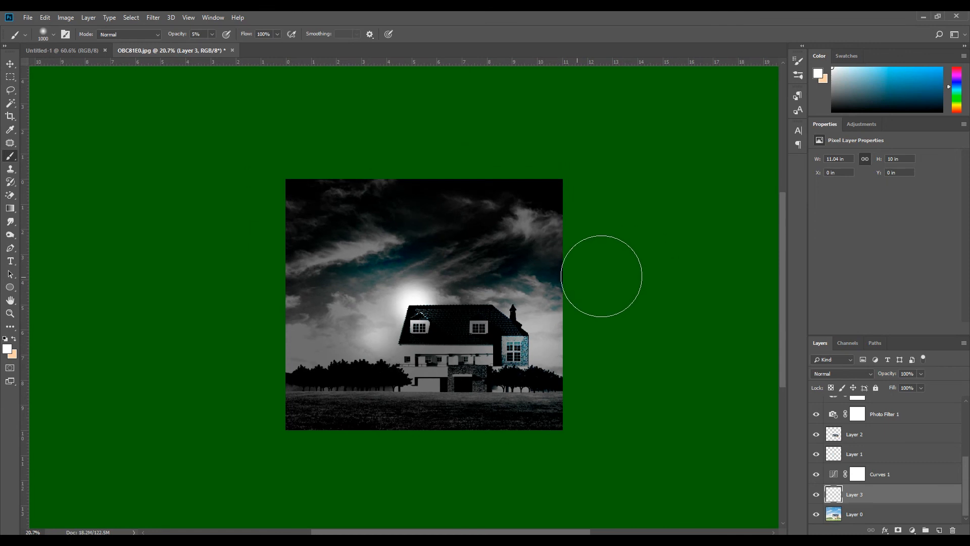
left_click(10, 64)
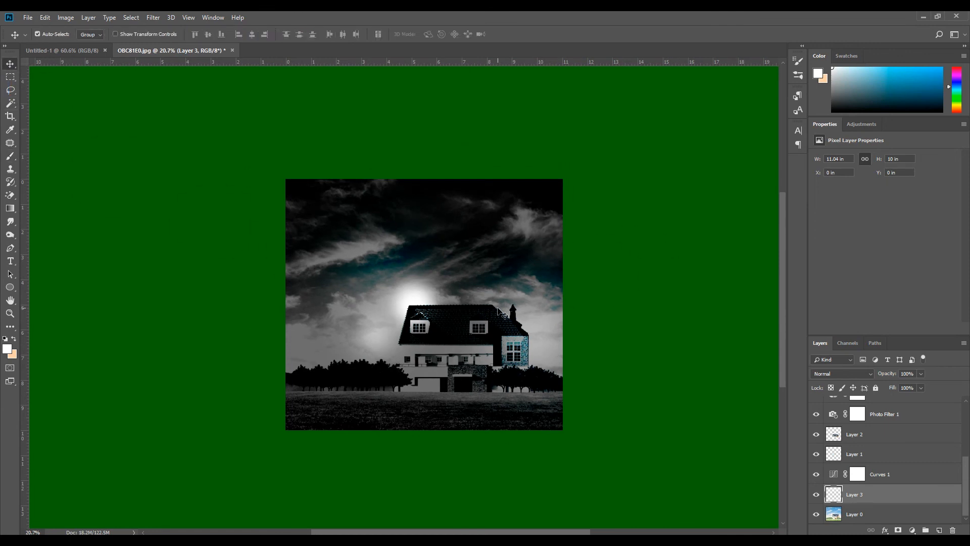
scroll(500, 314, "down", 1)
scroll(495, 316, "up", 2)
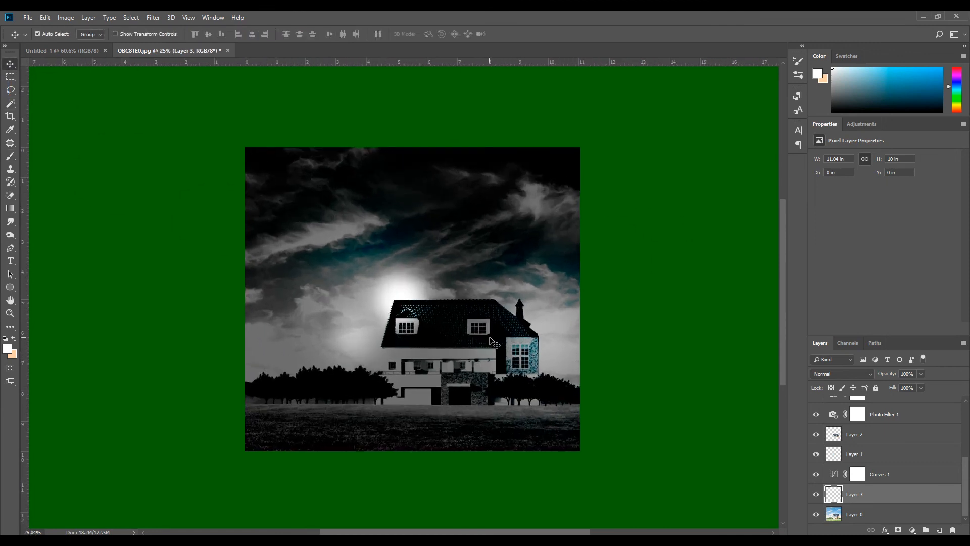
left_click_drag(475, 318, 469, 315)
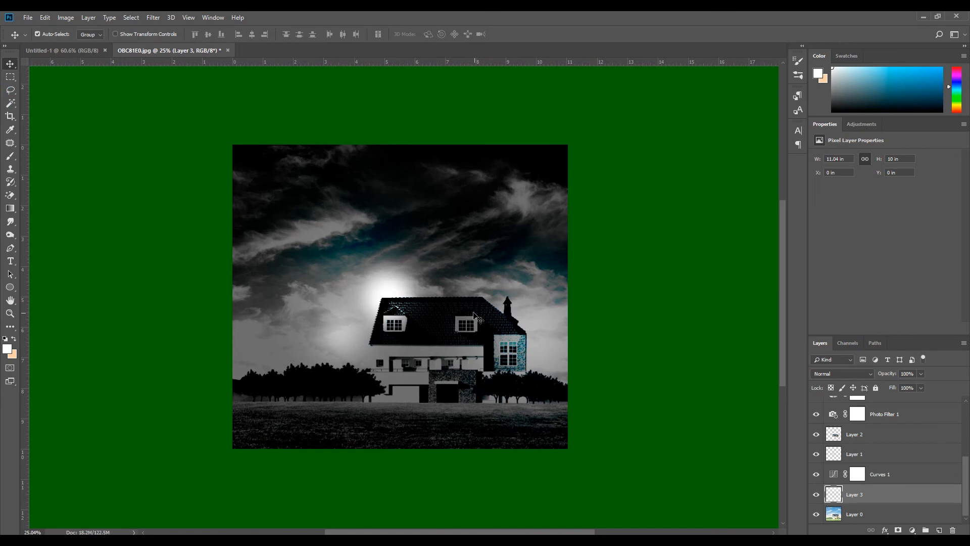
Add a Black & White adjustment layer directly above Layer 0 with the Default preset.
left_click(894, 513)
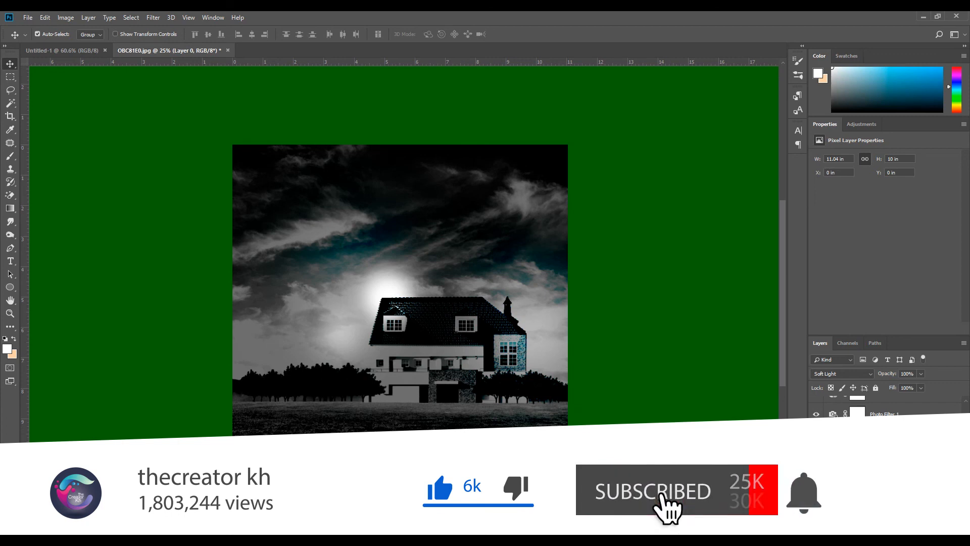
left_click(892, 528)
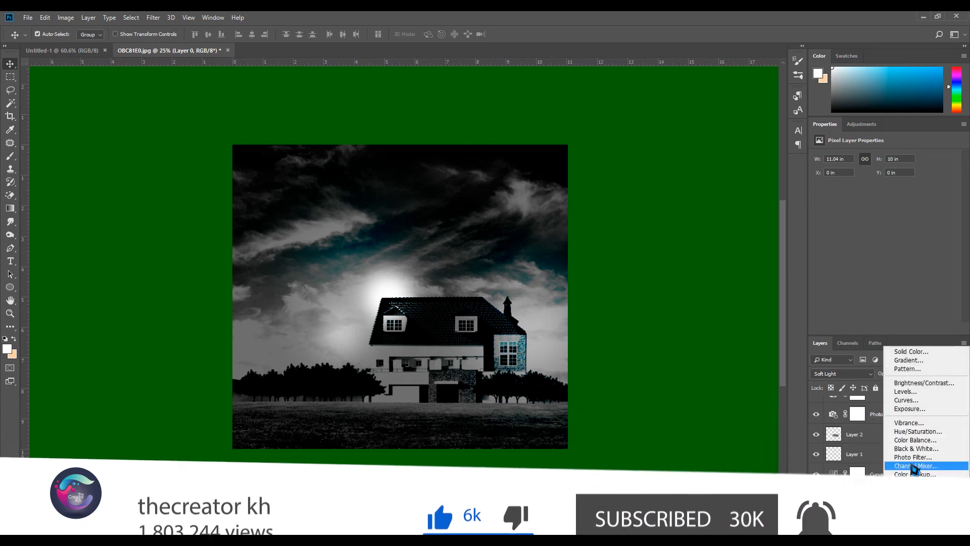
left_click(920, 449)
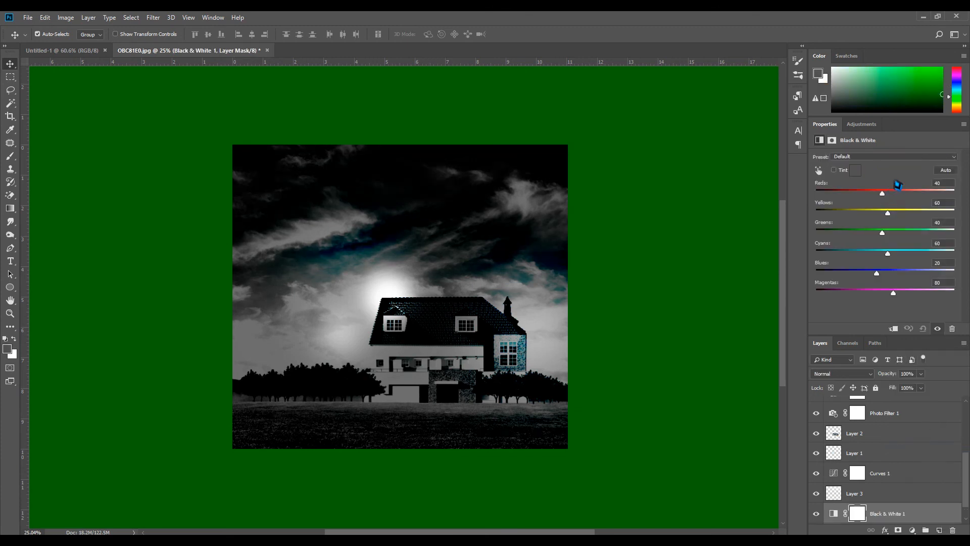
left_click(899, 158)
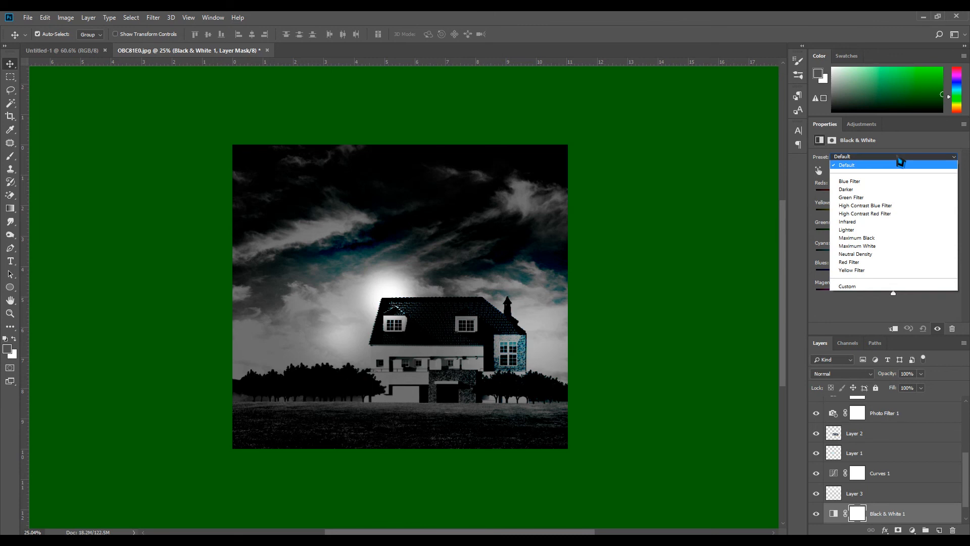
left_click(901, 163)
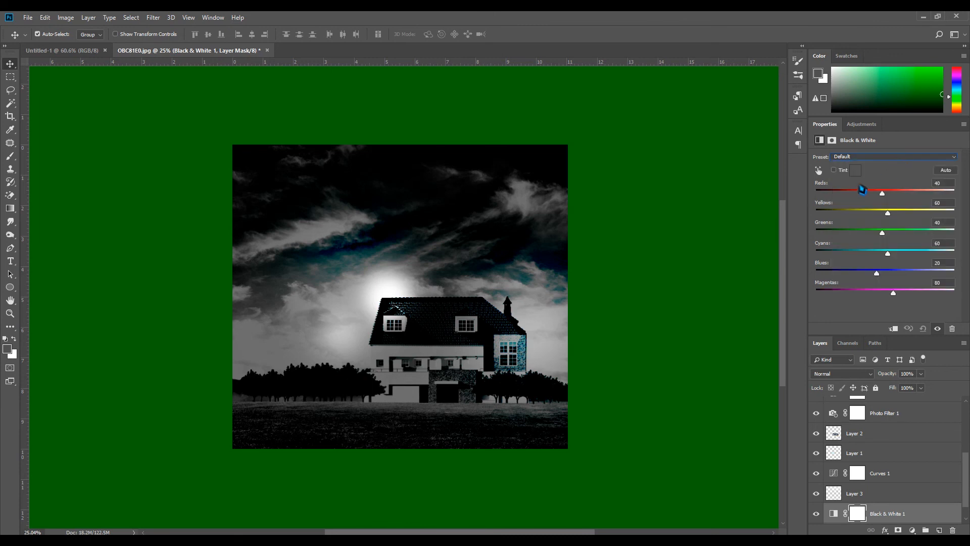
Set the Black & White adjustment to Reds 29, Yellows 84, Greens 55, Cyans 56, Blues 35 and Magentas -2.
left_click_drag(882, 193, 892, 244)
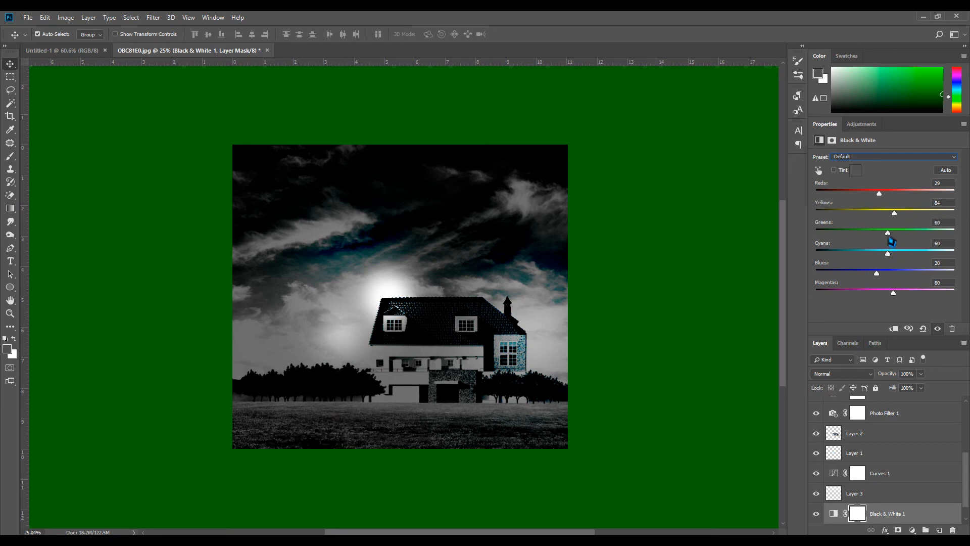
left_click_drag(892, 241, 876, 311)
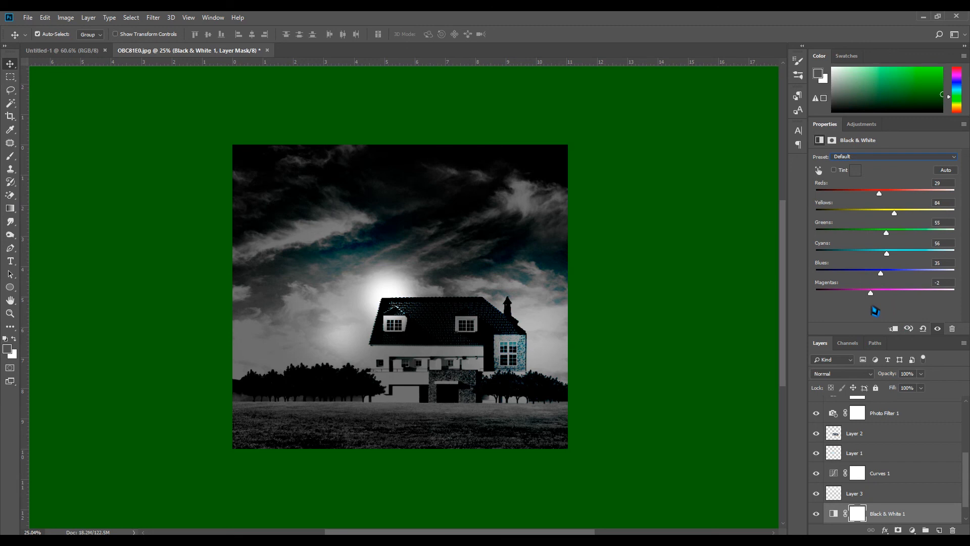
left_click(667, 404)
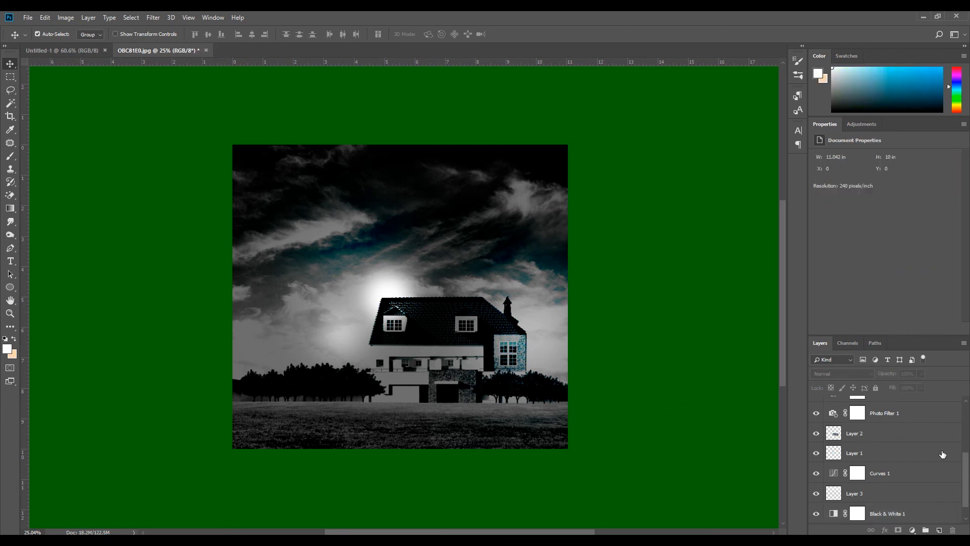
Compare the glows of Layer 1 copy 5 and Layer 1 copy 2 by toggling their visibility, and duplicate Layer 1 copy 5.
scroll(937, 453, "up", 3)
scroll(922, 453, "up", 3)
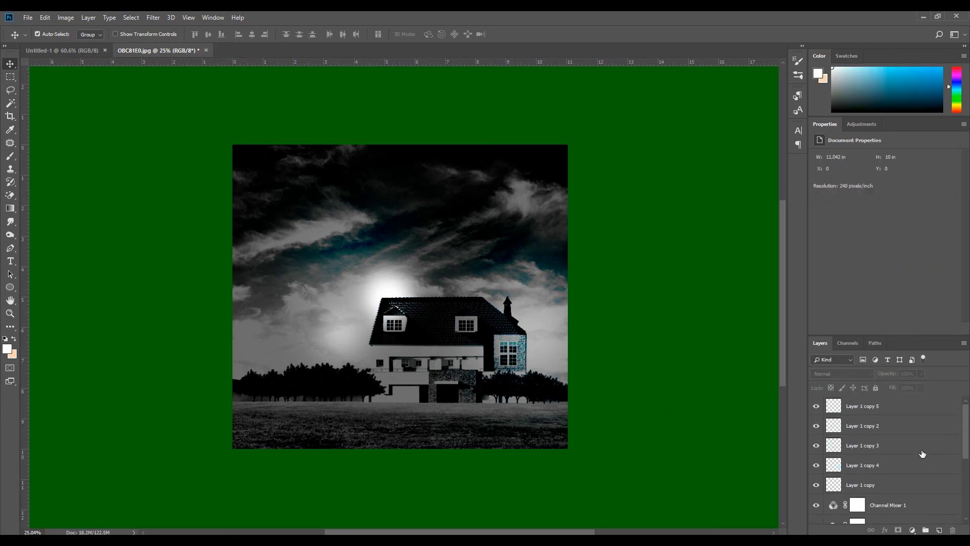
left_click(836, 414)
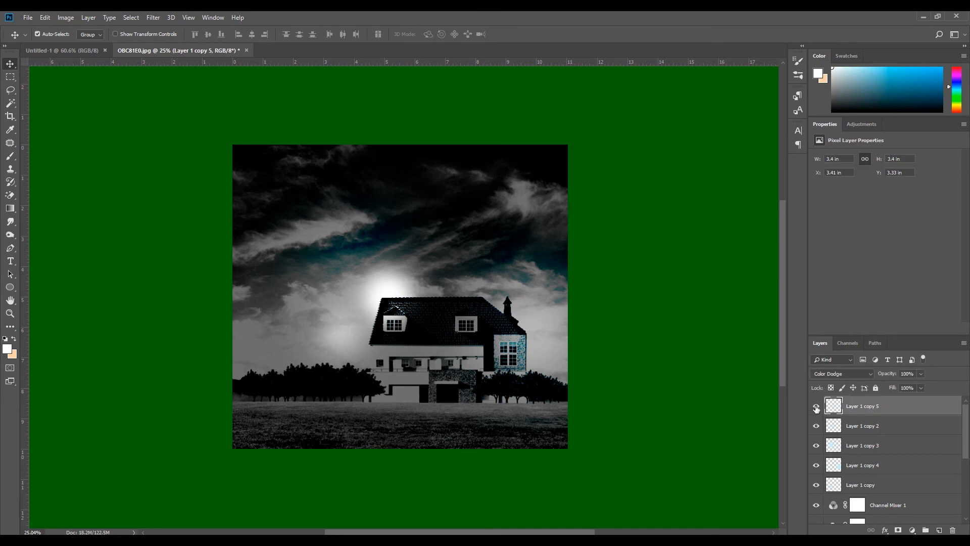
left_click(817, 407)
left_click(816, 406)
left_click(817, 426)
left_click(817, 426)
key("ctrl+j")
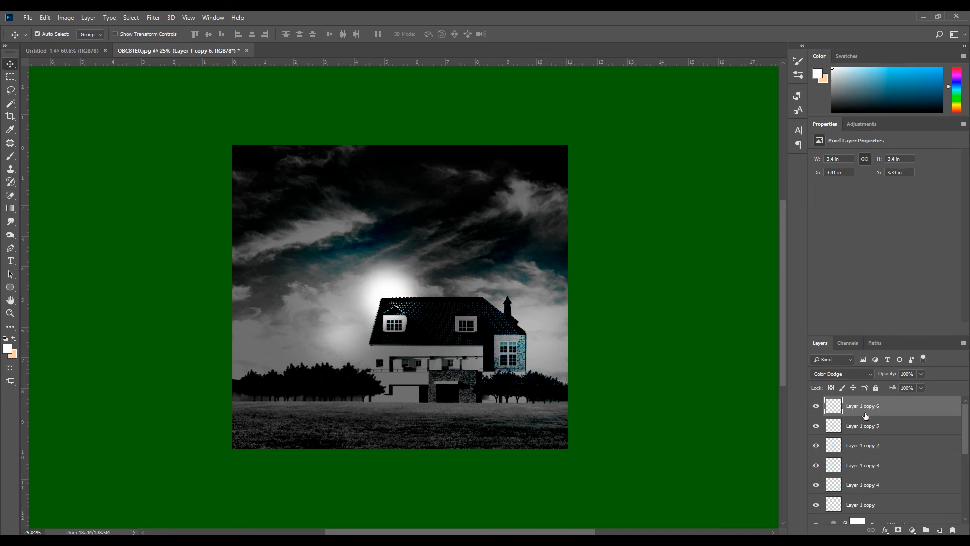
Scale Layer 1 copy 6, copy 5 and copy 2 together to about 93% and nudge them slightly up and to the left.
left_click(864, 446, "shift")
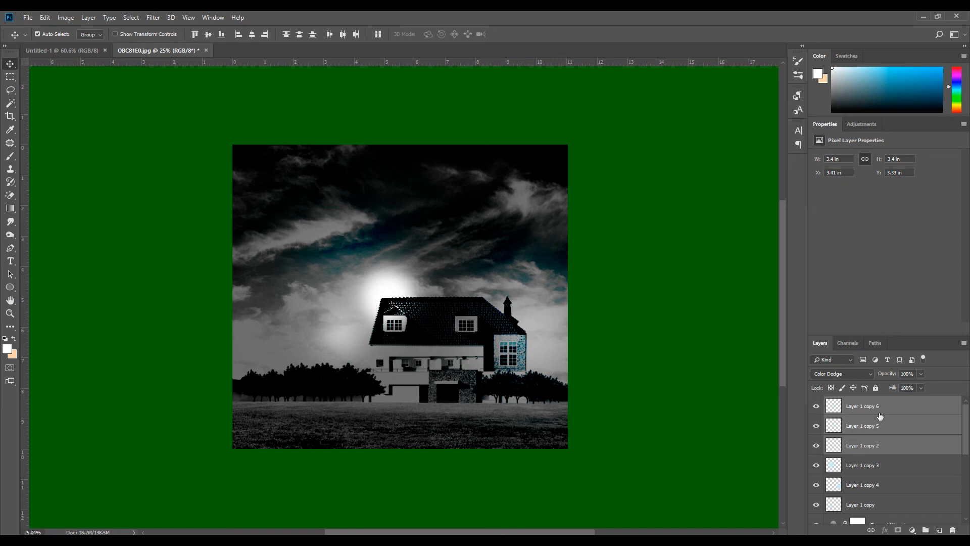
key("ctrl+t")
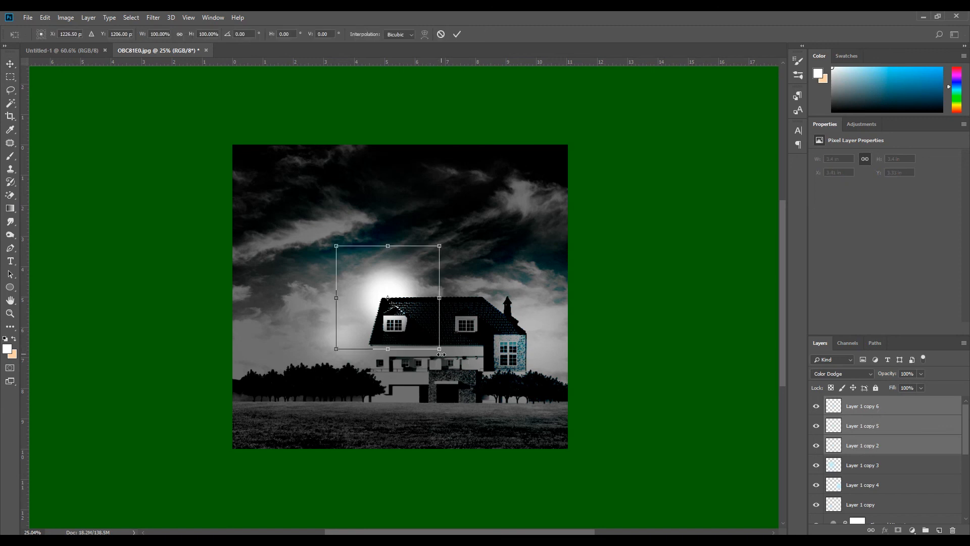
mouse_move(440, 350)
left_mouse_down()
mouse_move(428, 333)
mouse_move(436, 348)
left_mouse_up()
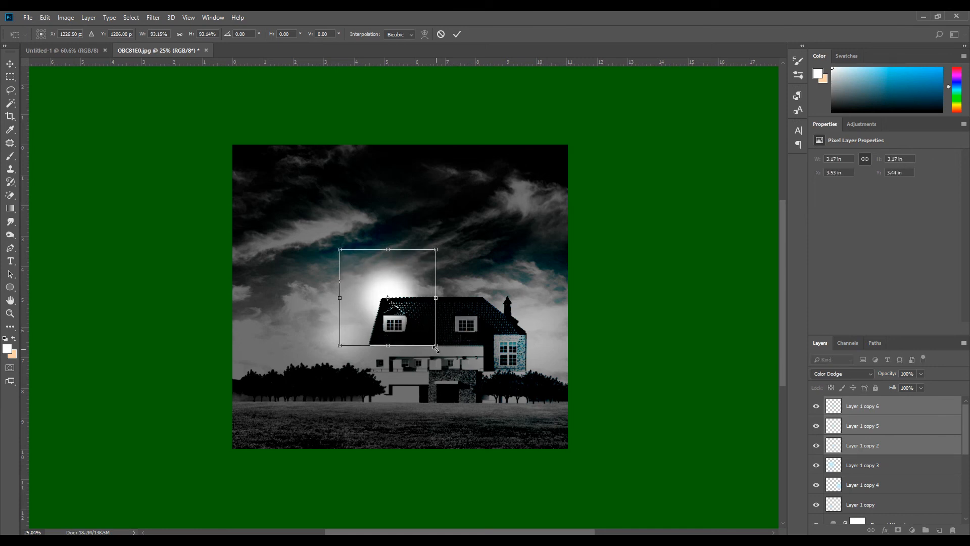
key("Up")
key("Left")
key("Left")
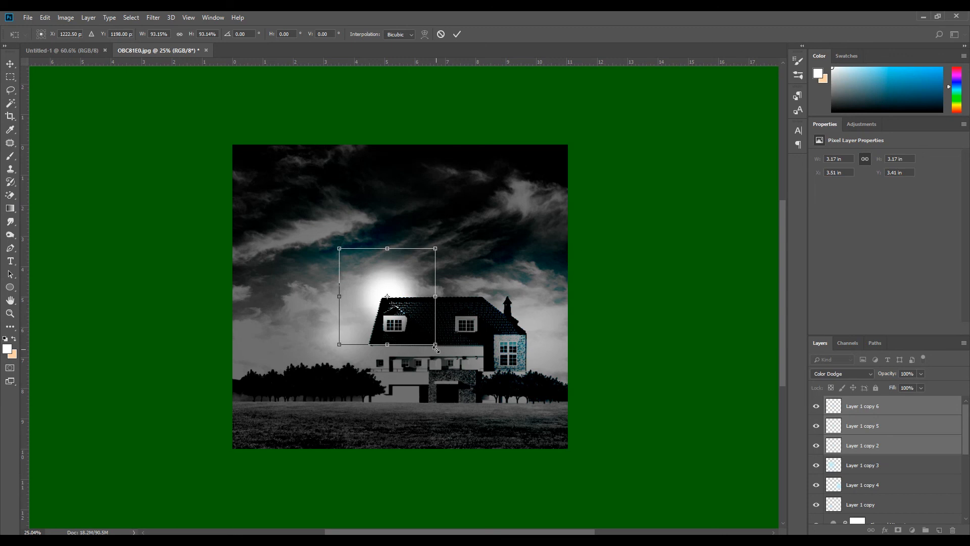
key("Return")
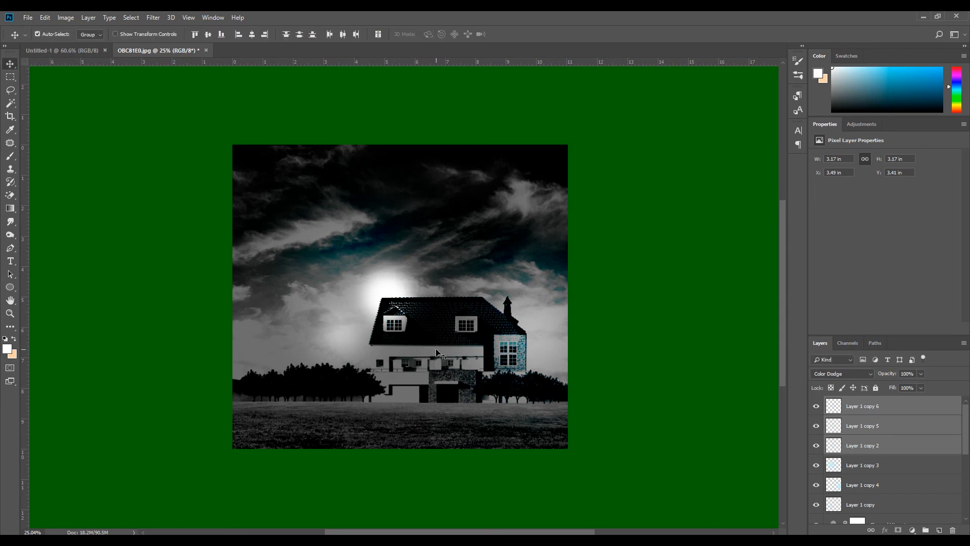
Examine the moon glow behind the roof and the overall night scene at different zoom levels.
scroll(439, 336, "down", 1)
scroll(443, 336, "up", 3)
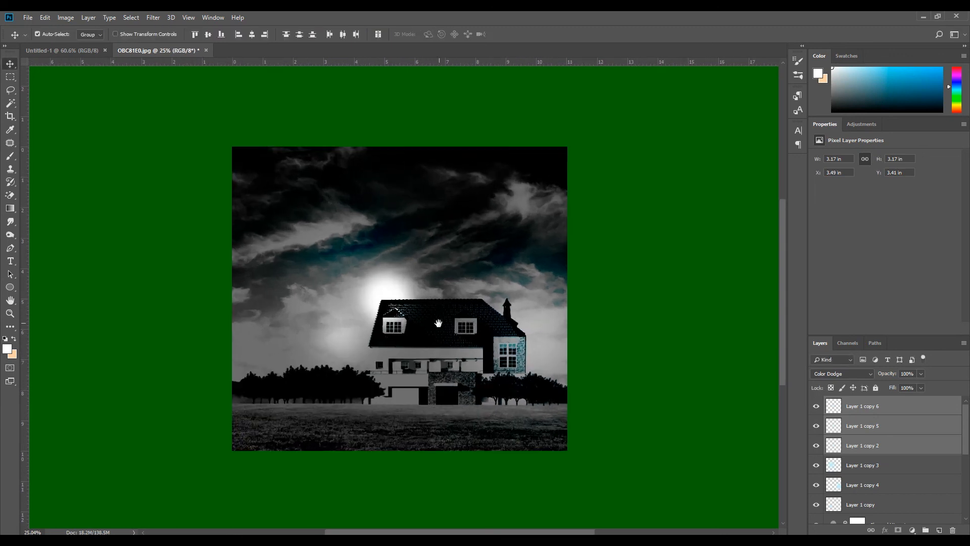
scroll(450, 340, "up", 1)
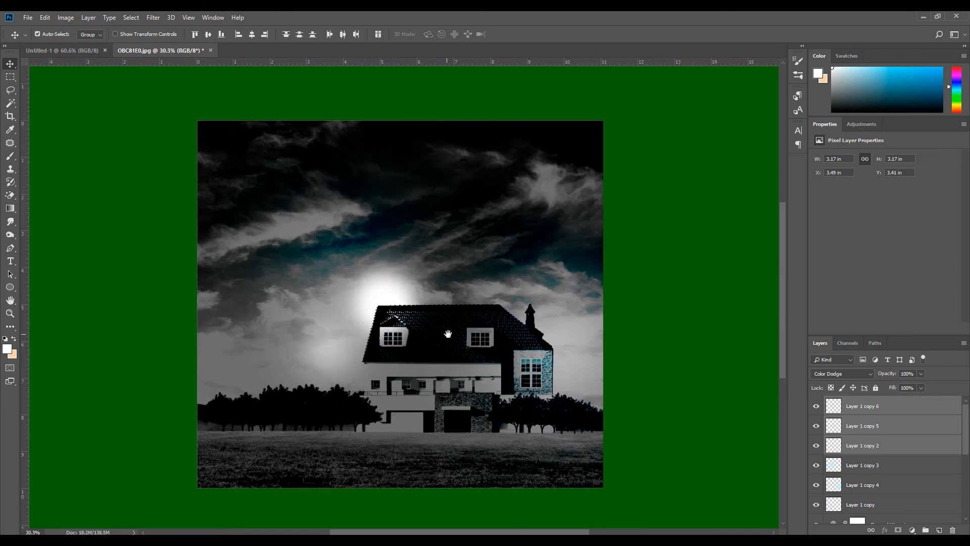
scroll(455, 338, "down", 1)
scroll(454, 339, "up", 1)
left_click_drag(451, 338, 462, 340)
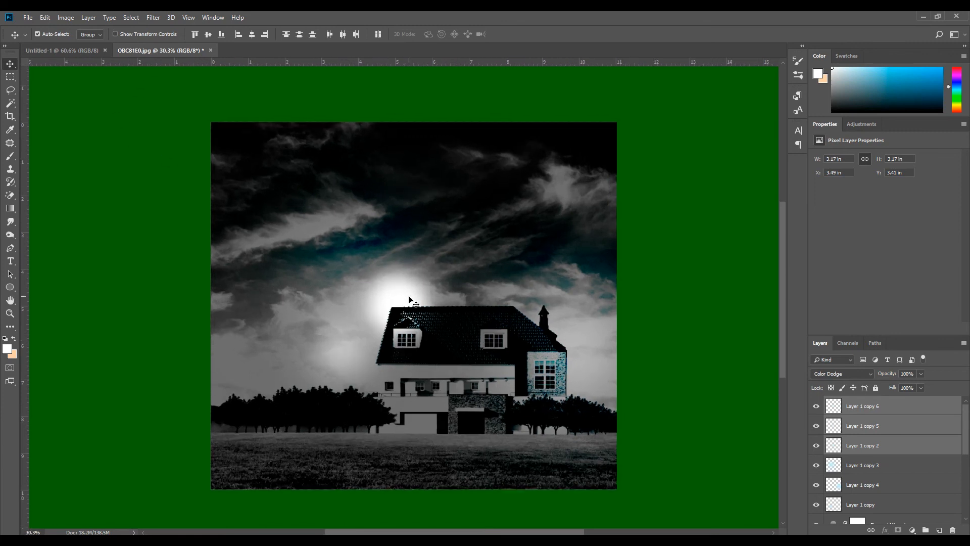
left_click_drag(442, 326, 438, 323)
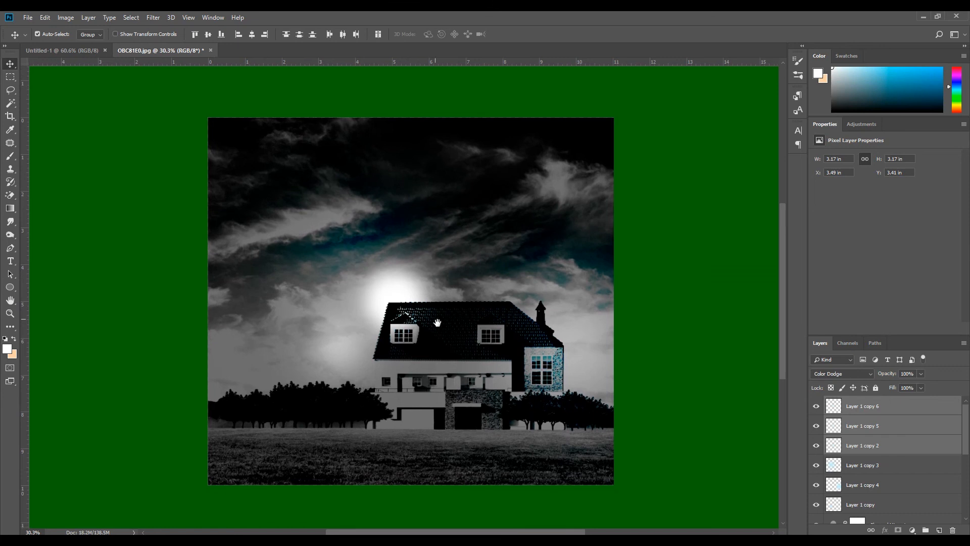
scroll(889, 466, "down", 5)
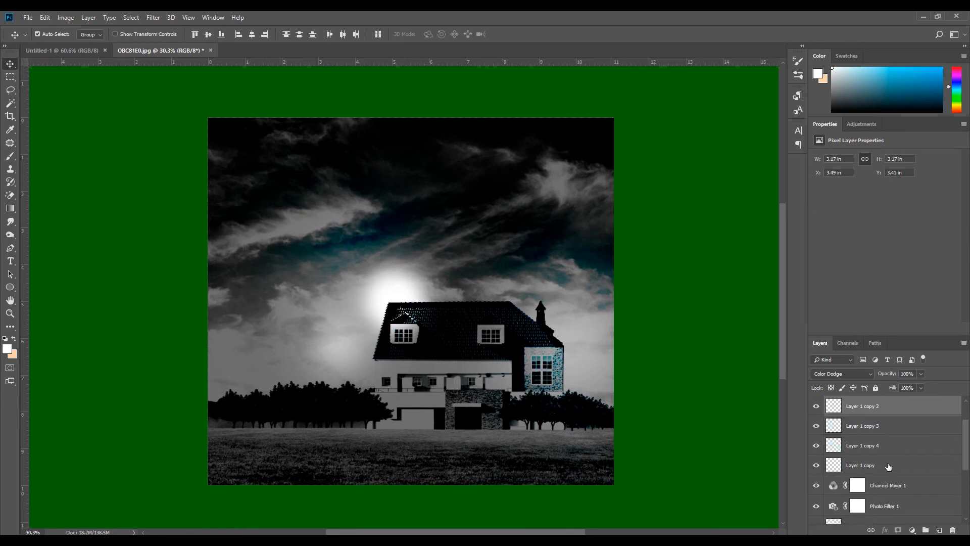